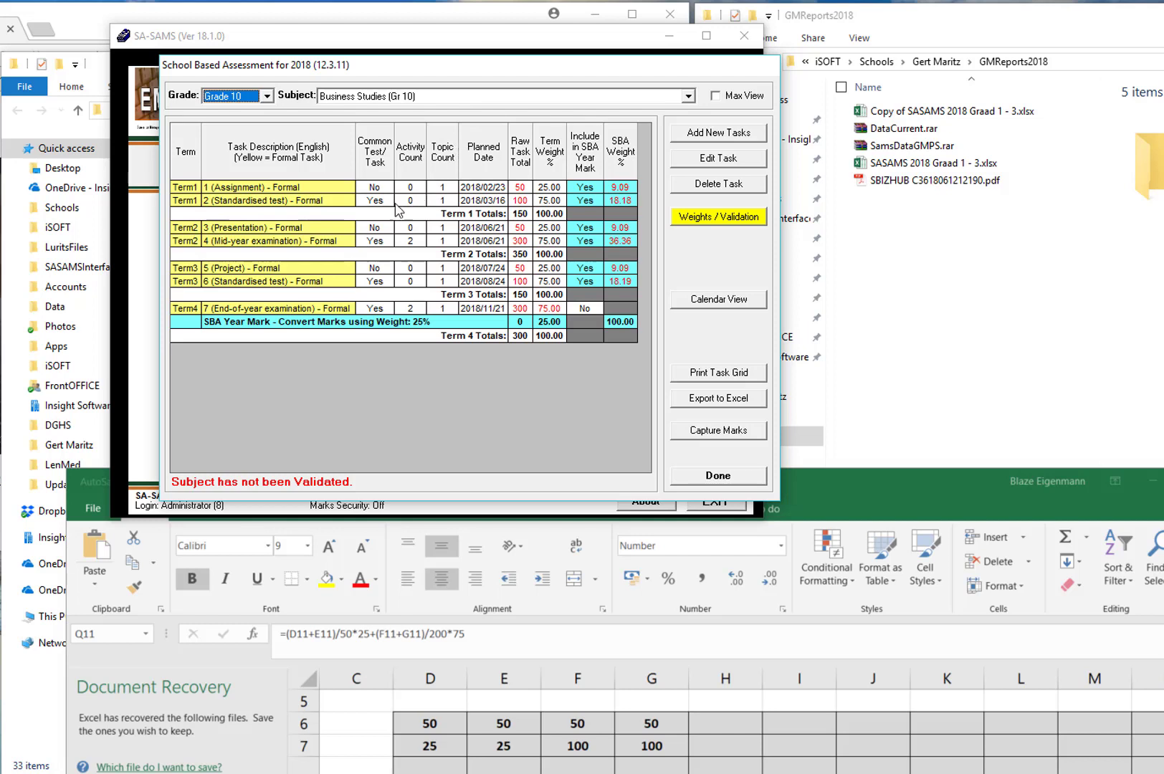
# - Review the setup and paper activities of the Term 2 mid-year examination task, and close the task without changes
pyautogui.click(301, 244)
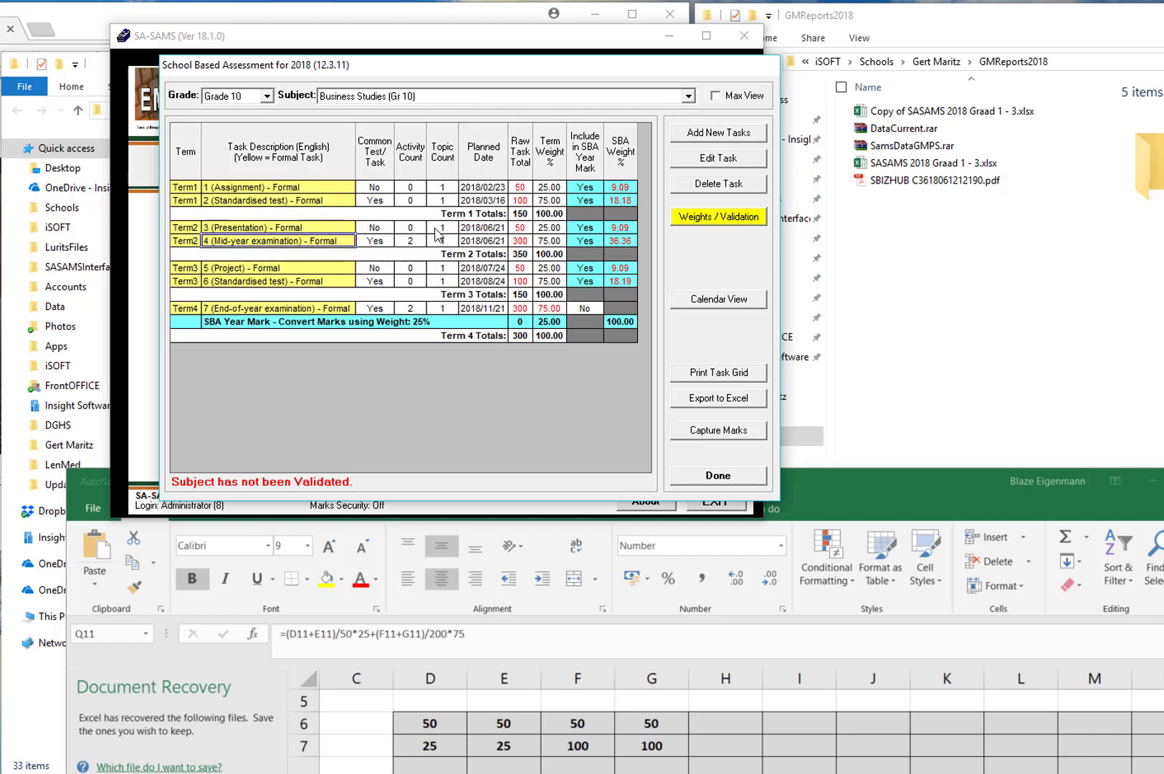
pyautogui.click(714, 167)
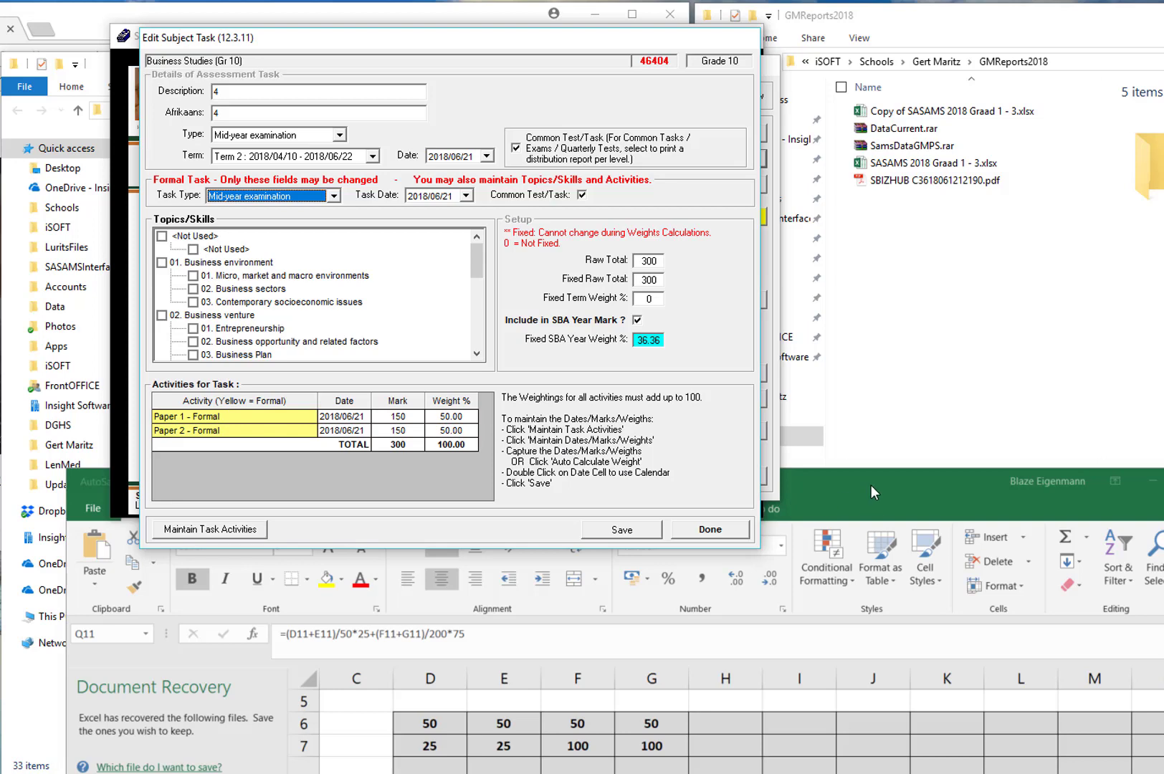
pyautogui.click(730, 527)
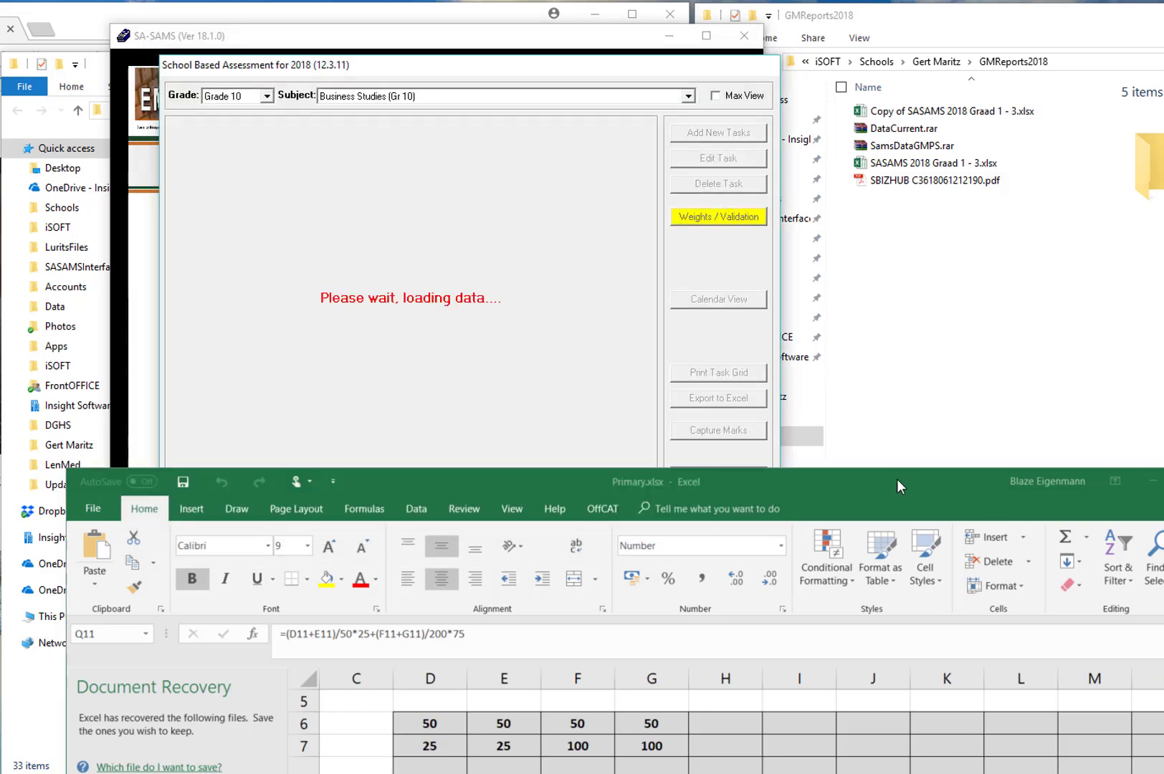
# - Switch to the Primary.xlsx workbook in Excel and set cell D6 to 25
pyautogui.press('super+Up')
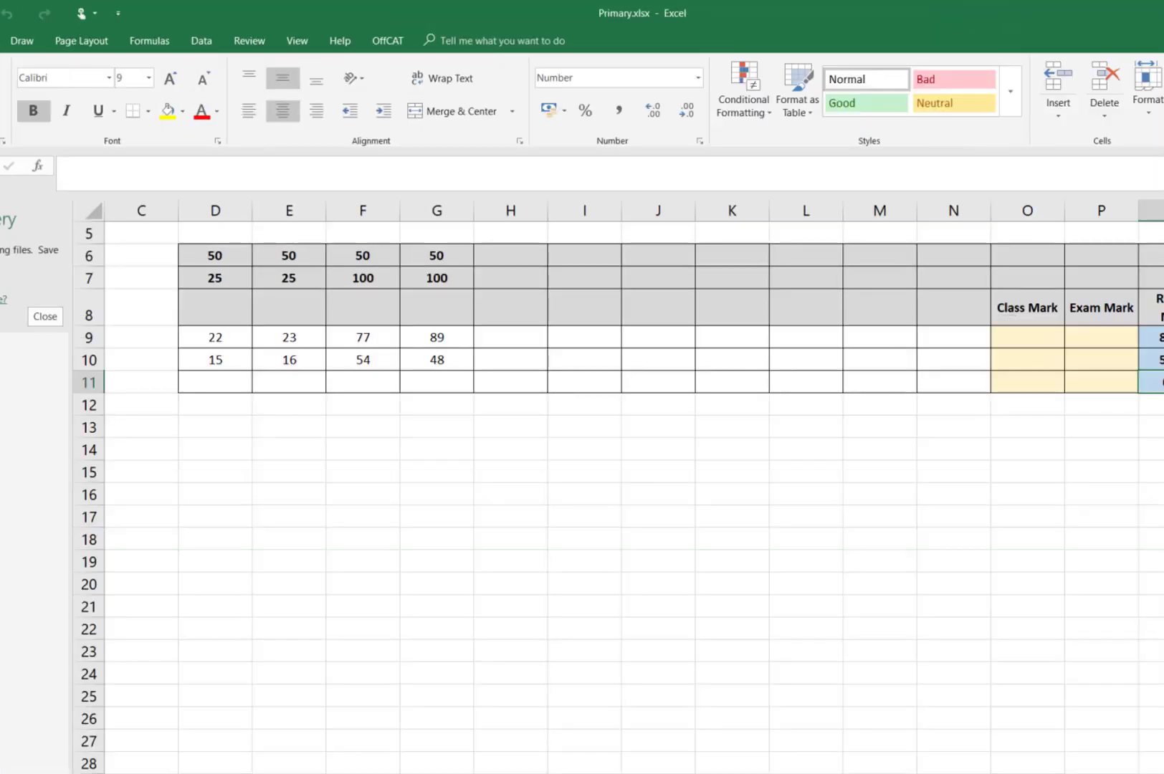
pyautogui.press('super+Down')
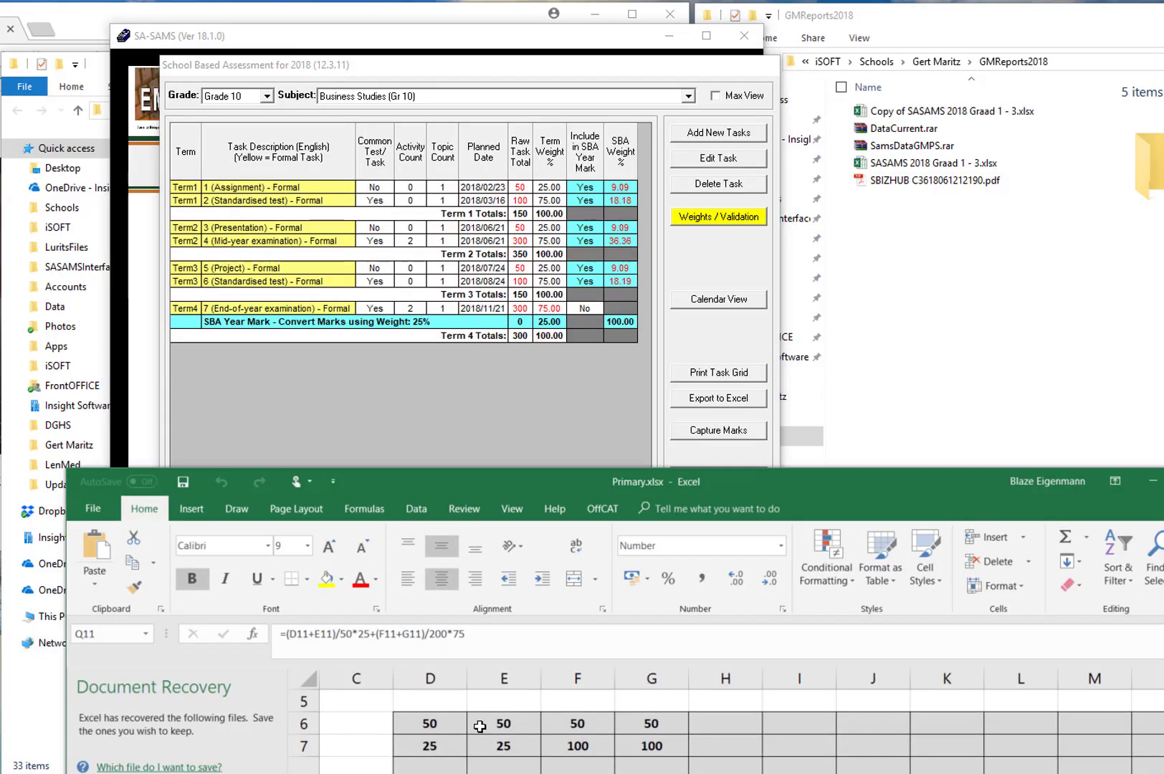
pyautogui.click(438, 726)
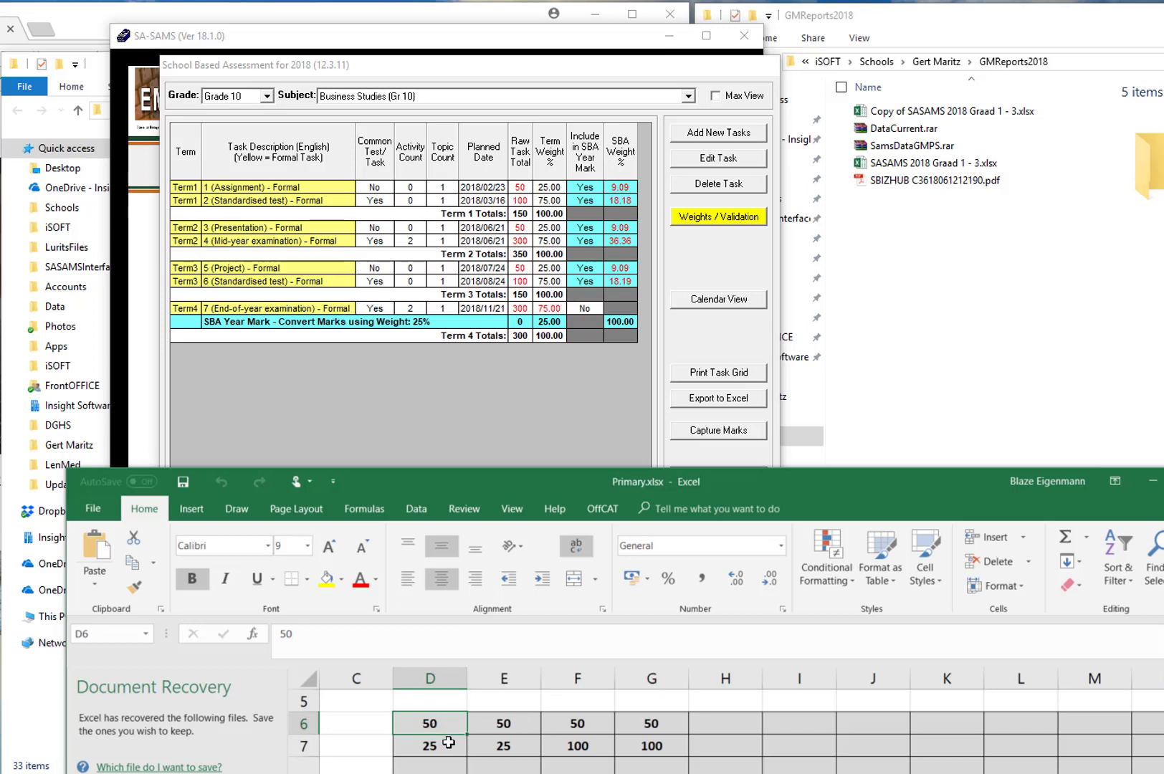
pyautogui.click(437, 749)
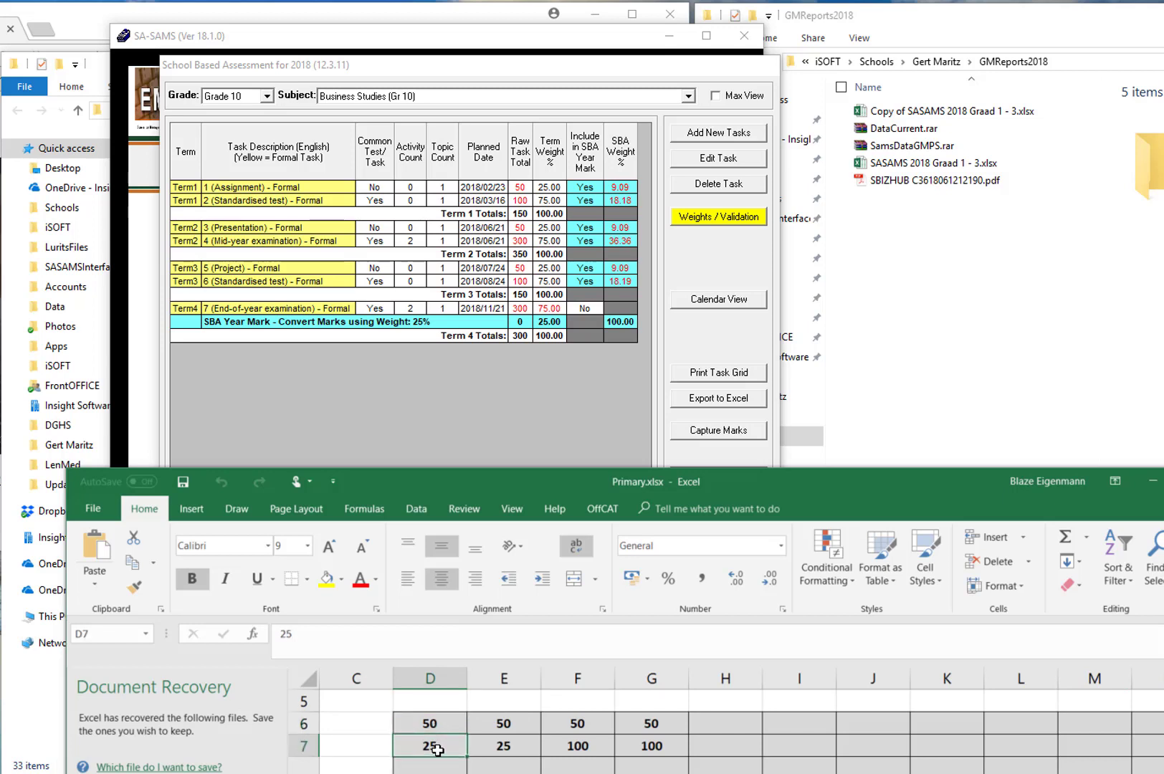
pyautogui.doubleClick(437, 749)
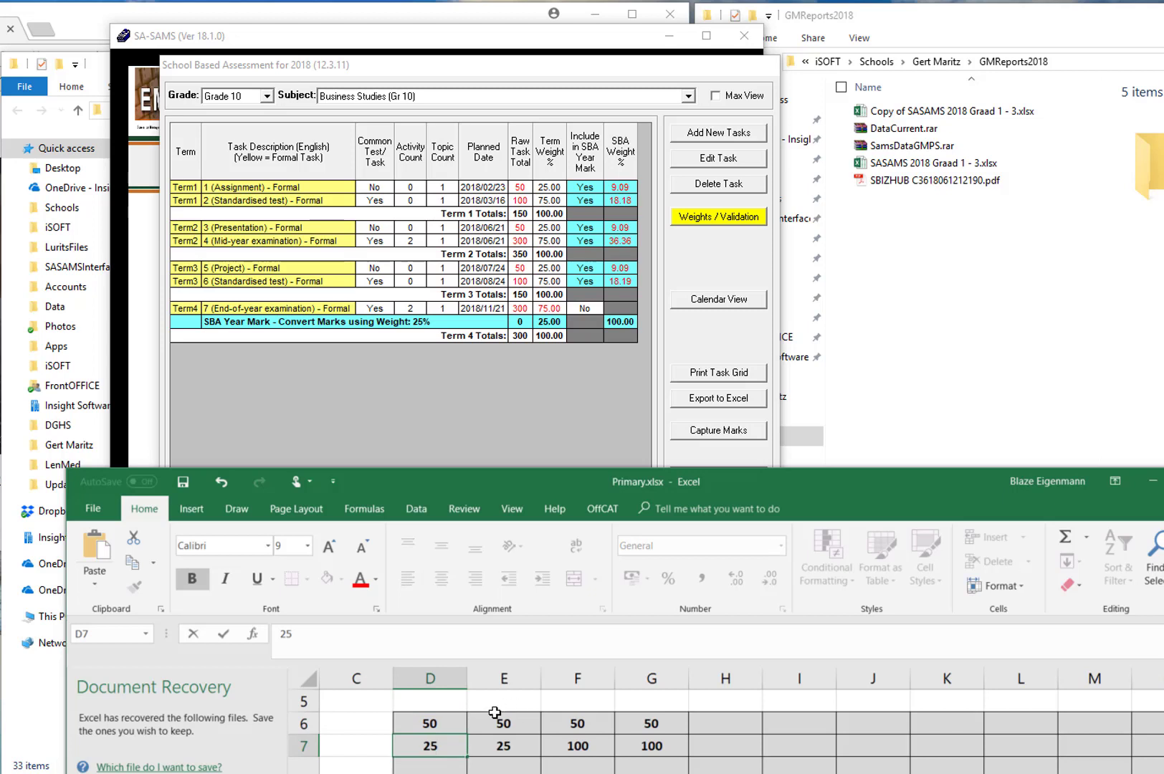
pyautogui.click(440, 723)
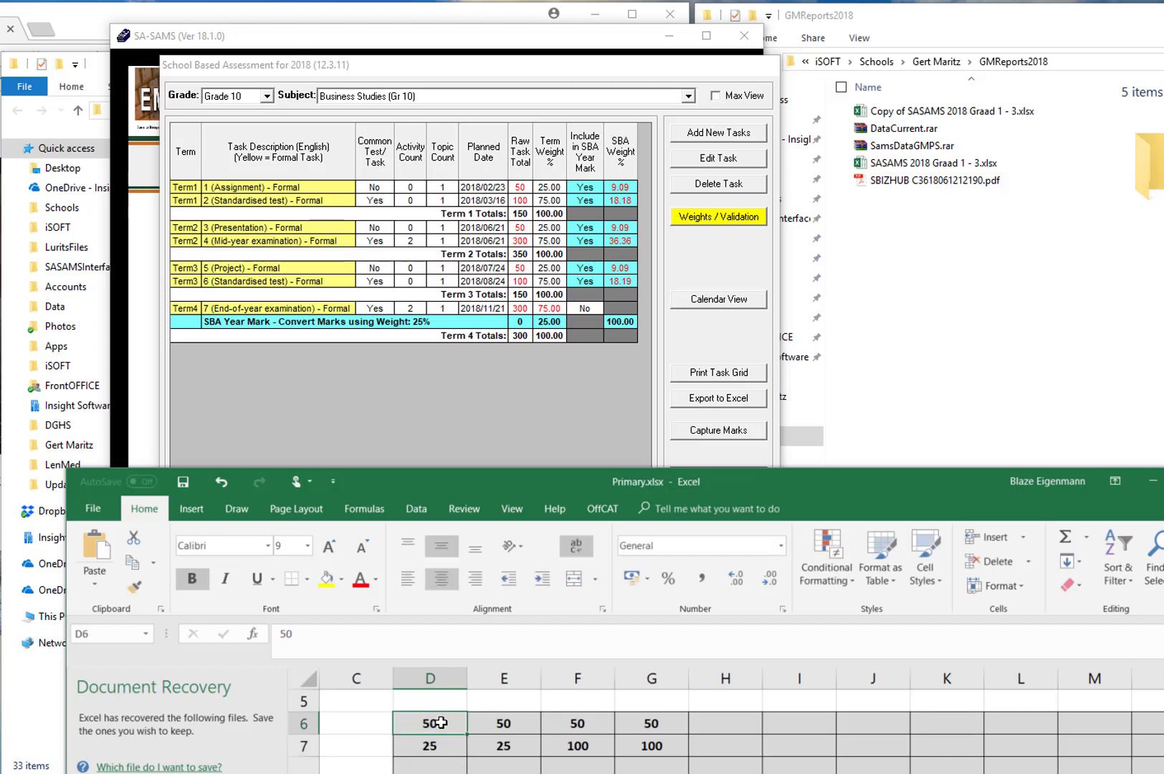
pyautogui.write('25')
# - Set cells E7 and F7 to 150 each
pyautogui.click(512, 746)
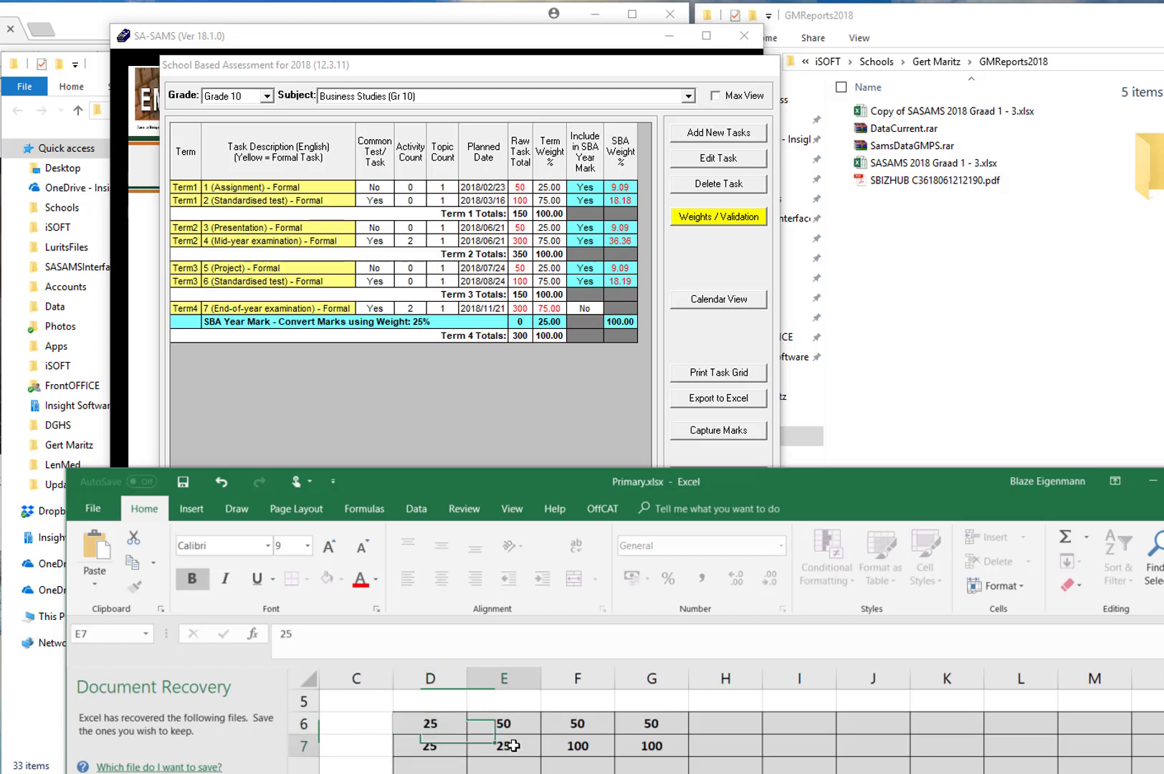
pyautogui.write('150')
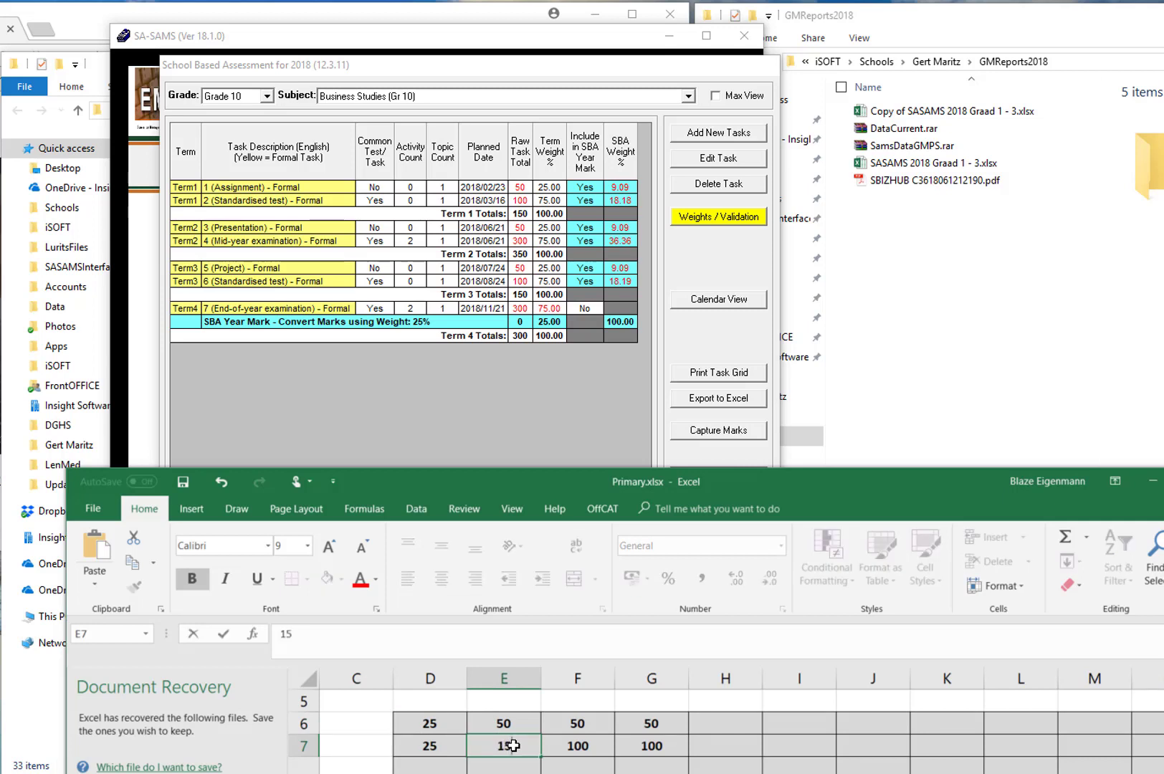
pyautogui.click(581, 746)
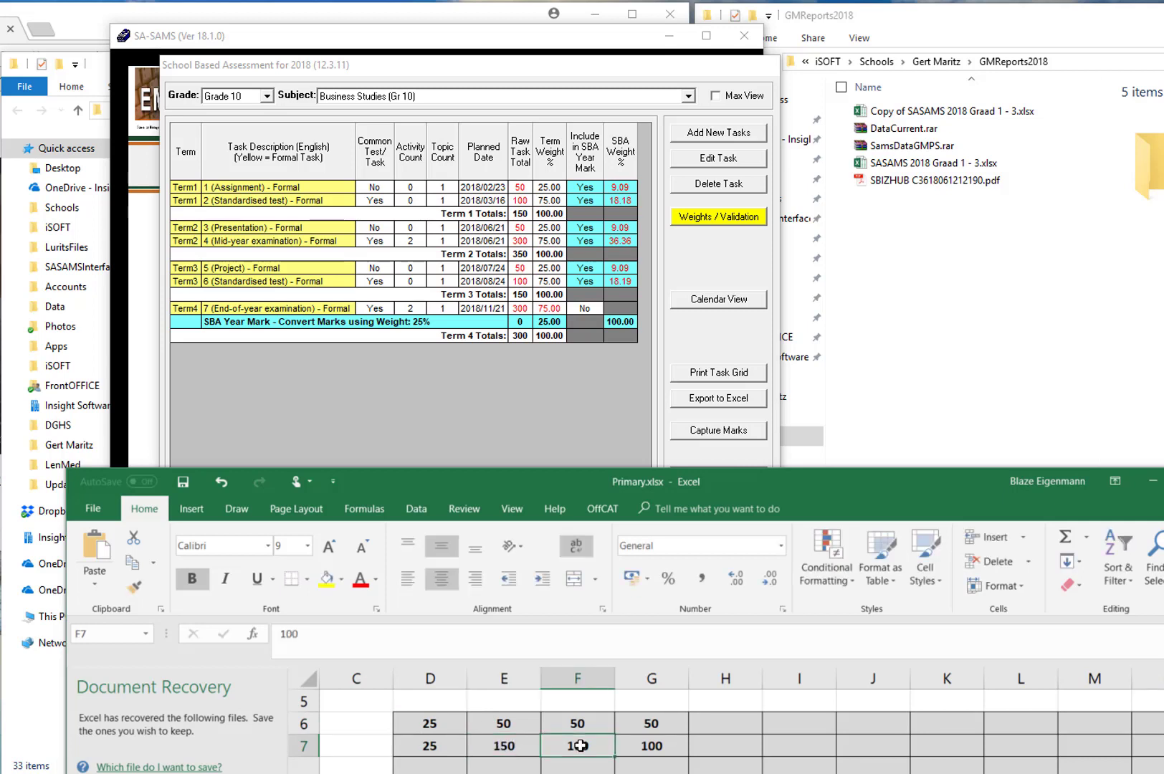
pyautogui.write('150')
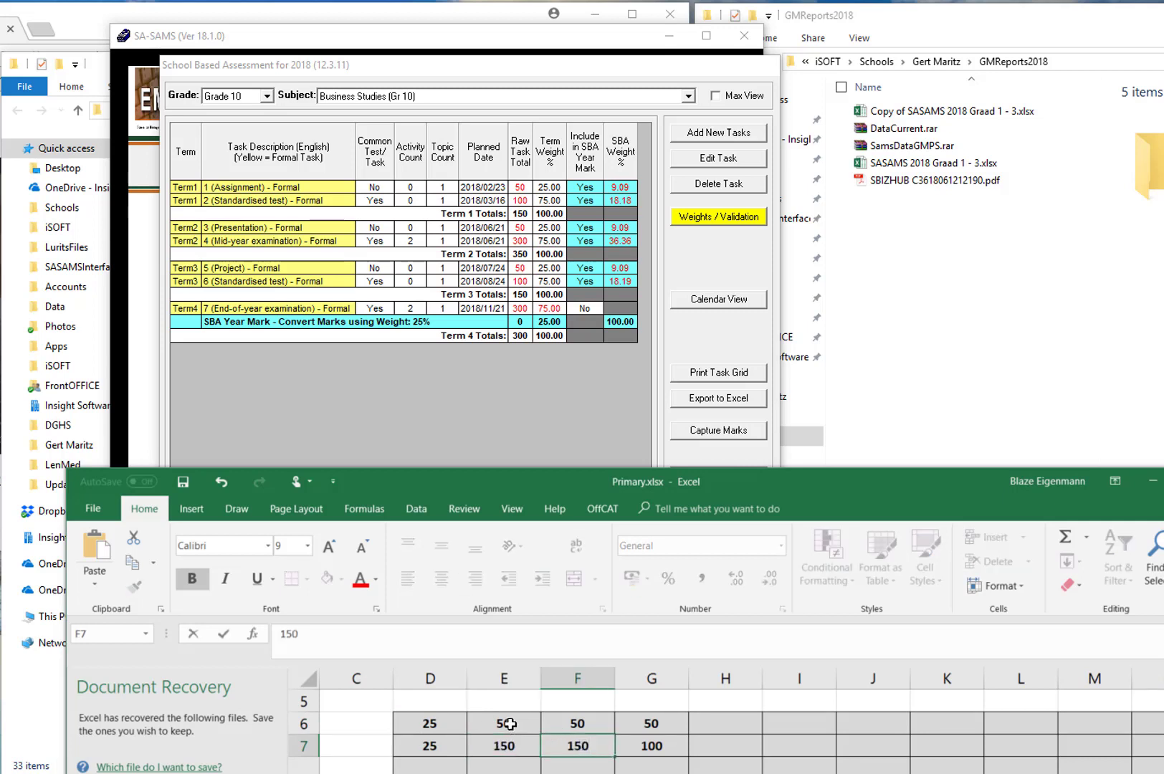
# - Clear the contents of cells G6 and G7
pyautogui.click(505, 724)
pyautogui.click(671, 726)
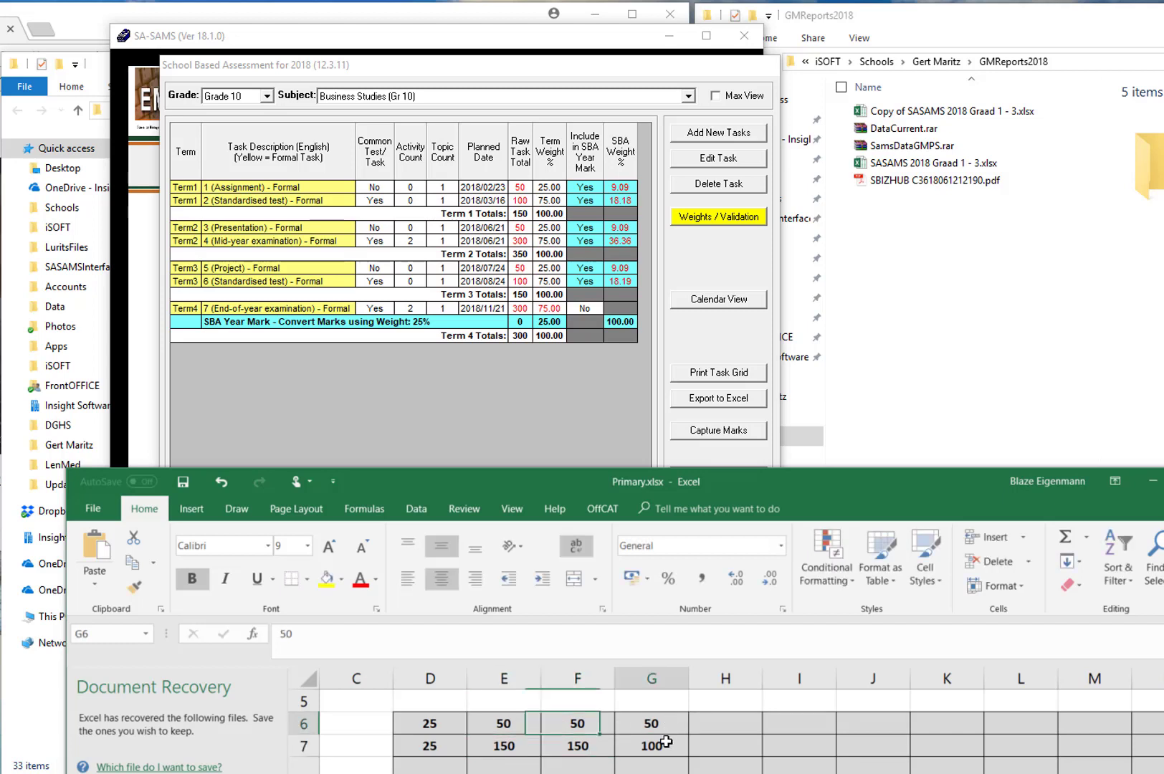
pyautogui.keyDown('shift'); pyautogui.click(666, 743); pyautogui.keyUp('shift')
pyautogui.press('Delete')
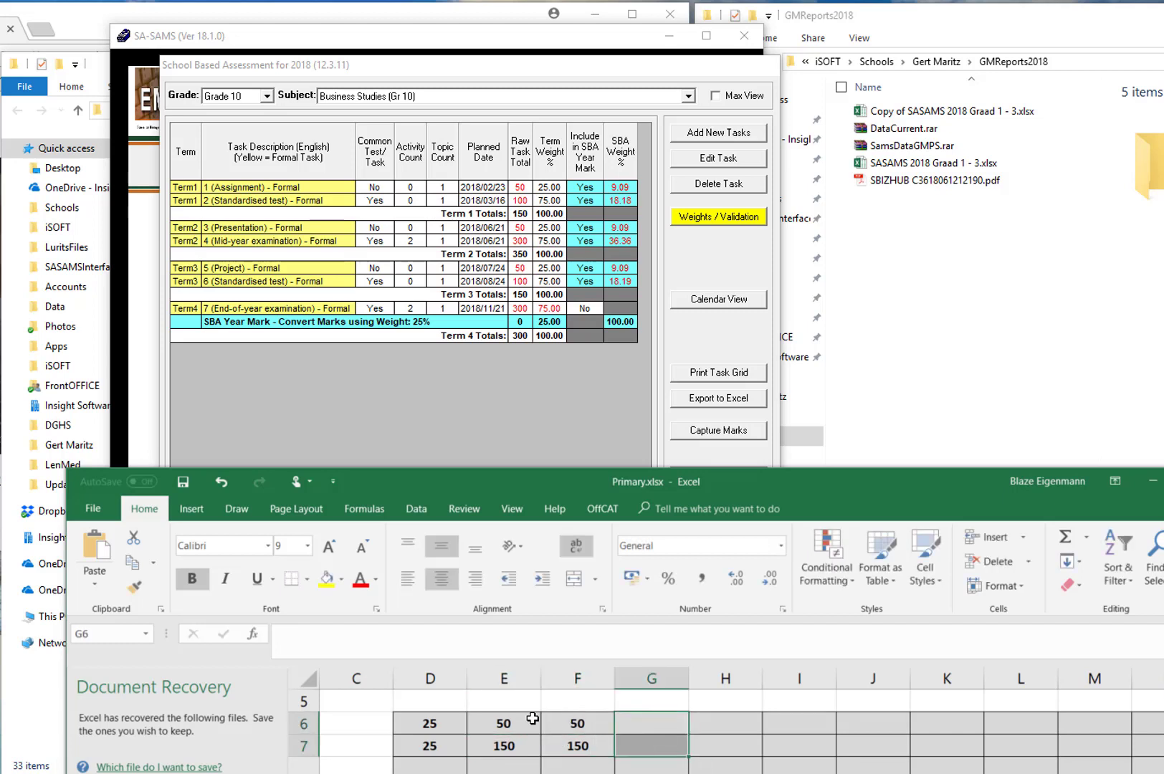
pyautogui.moveTo(505, 722); pyautogui.dragTo(572, 746)
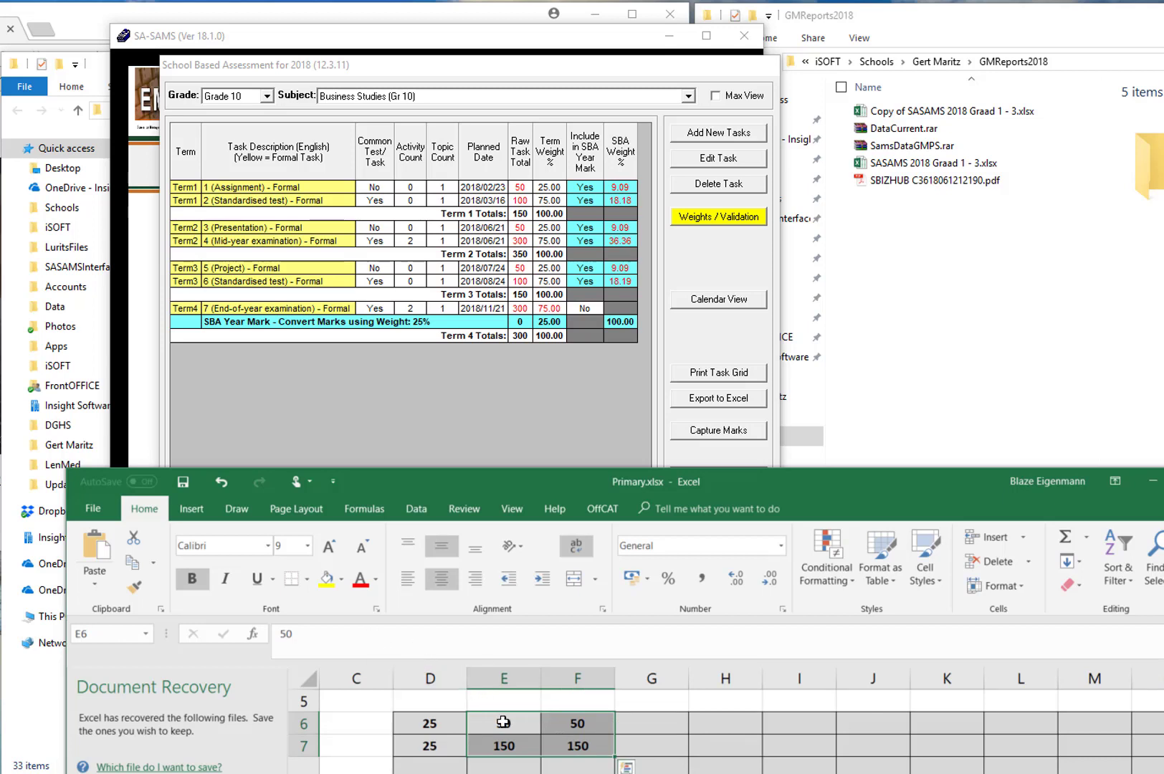
pyautogui.moveTo(503, 722); pyautogui.dragTo(564, 741)
pyautogui.click(434, 724)
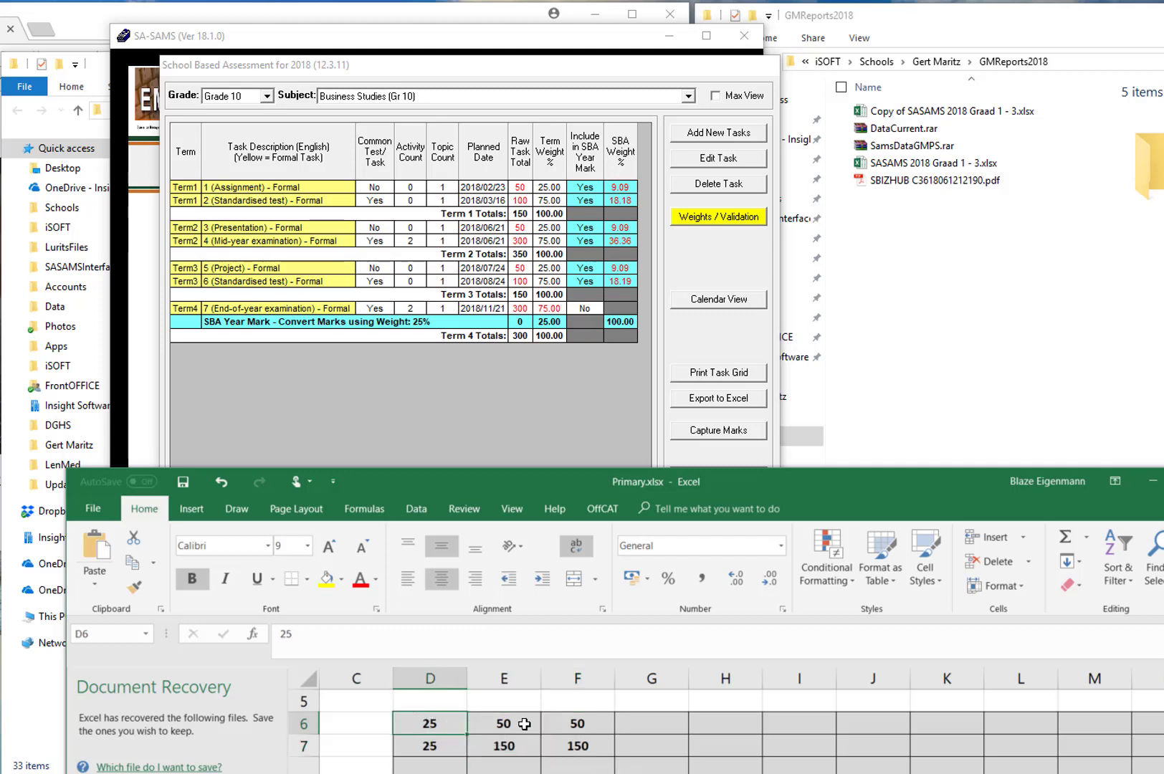
pyautogui.moveTo(509, 724); pyautogui.dragTo(559, 745)
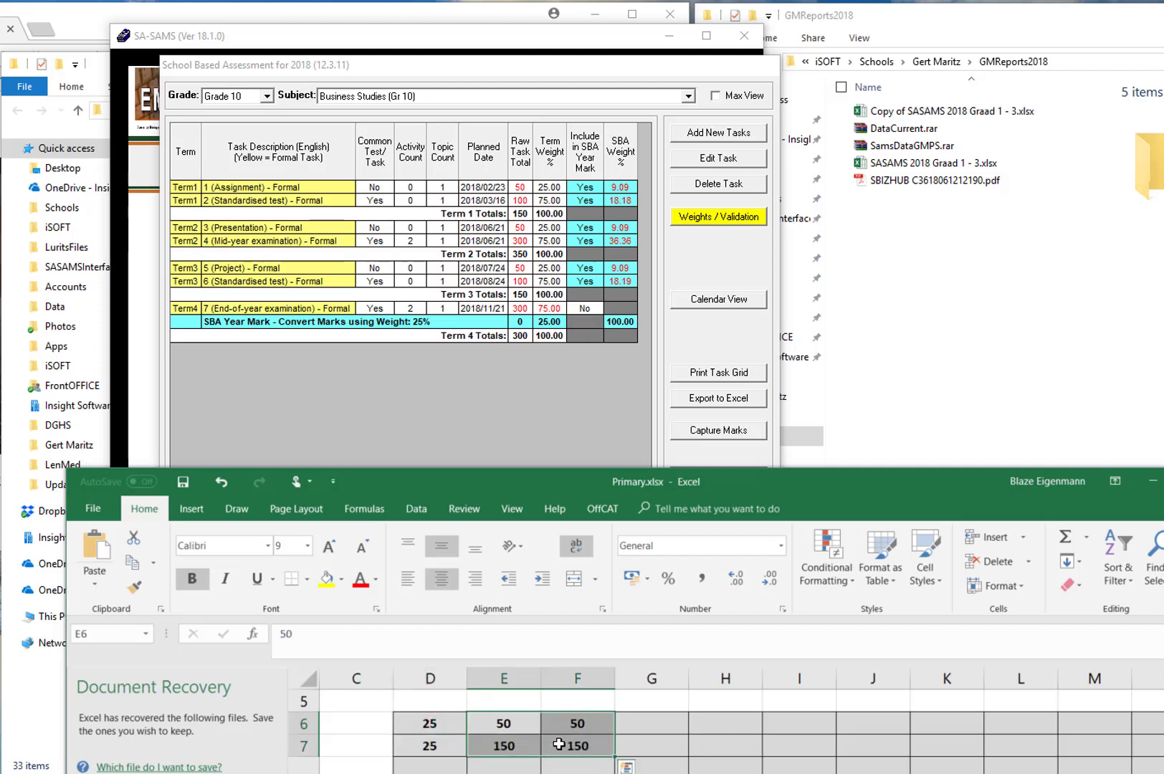
# - Delete the learner marks in cells D9 to G10
pyautogui.scroll(-2, 552, 733)
pyautogui.scroll(2, 547, 735)
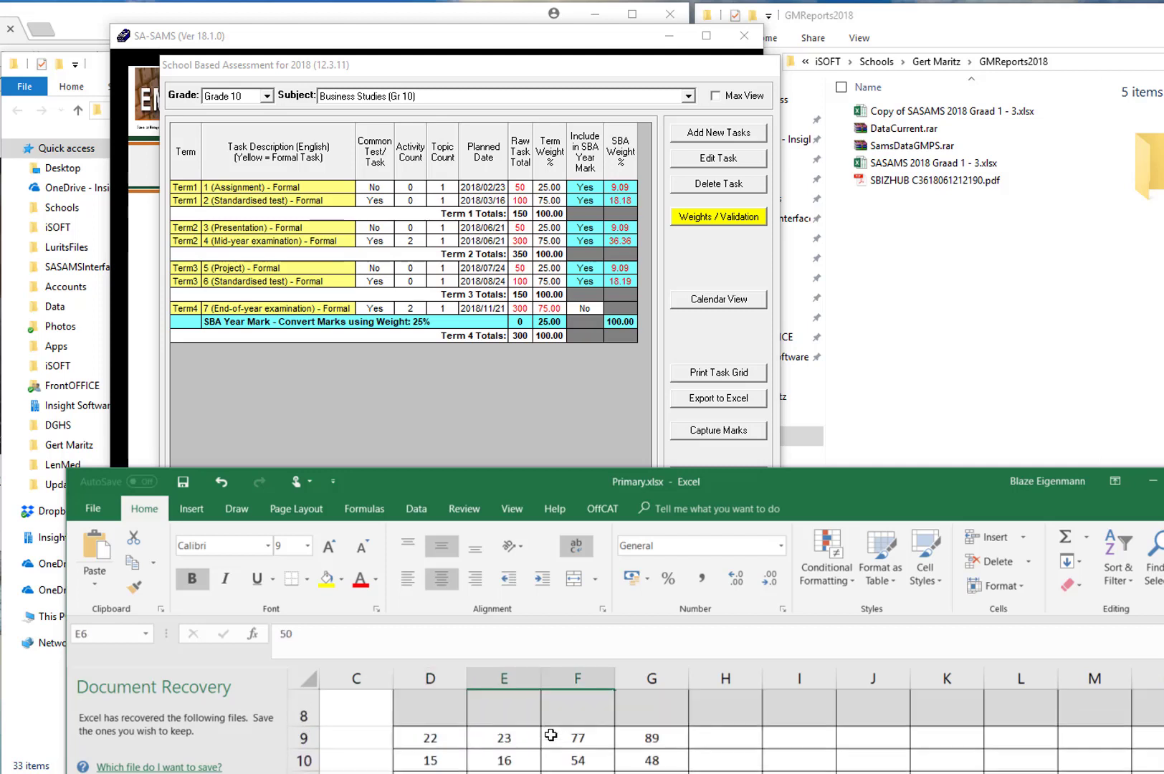
pyautogui.scroll(-1, 539, 735)
pyautogui.moveTo(437, 736); pyautogui.dragTo(655, 766)
pyautogui.press('Delete')
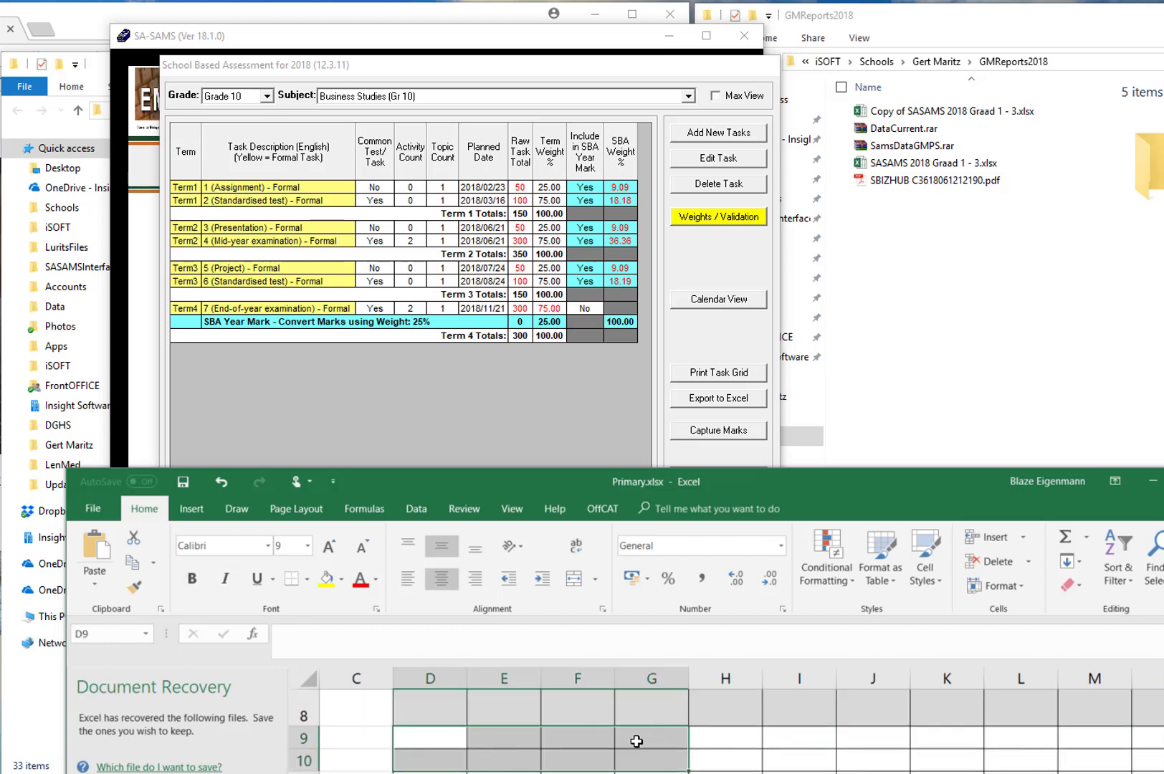
# - Make the Excel window taller and enter the marks 83 in cell E9 and 84 in cell F9
pyautogui.scroll(1, 635, 741)
pyautogui.scroll(-1, 635, 741)
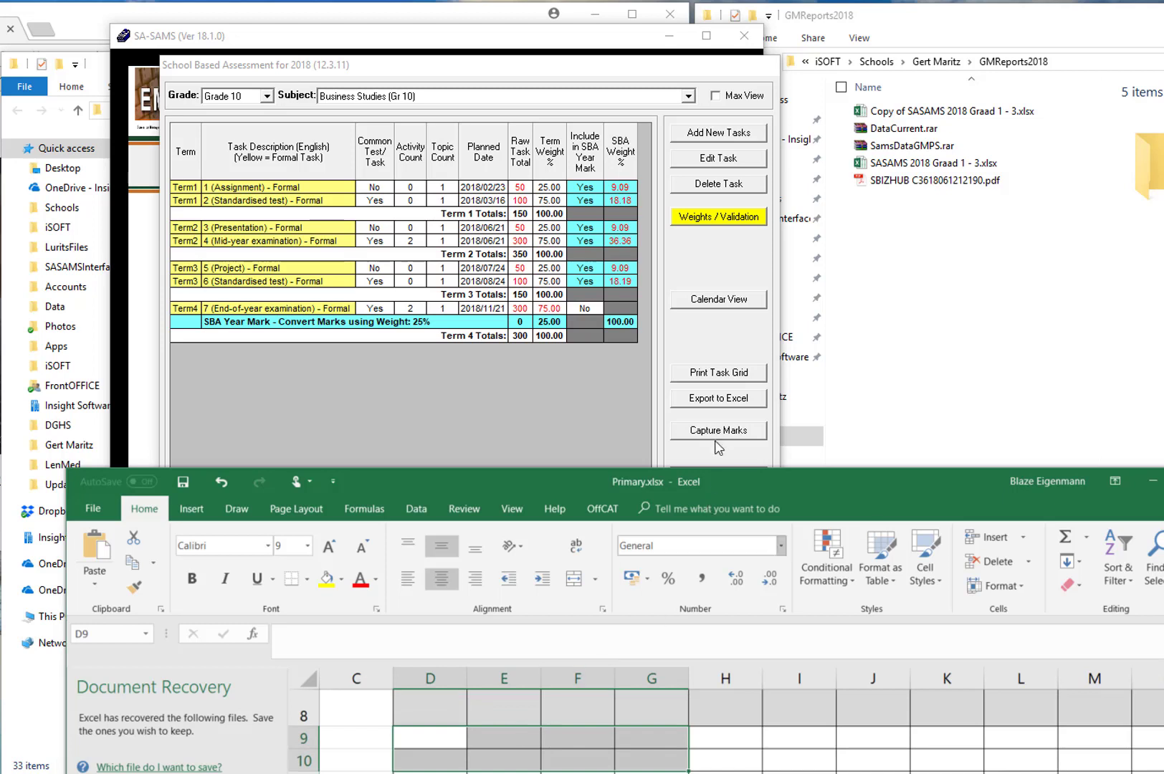
pyautogui.moveTo(735, 467); pyautogui.dragTo(737, 434)
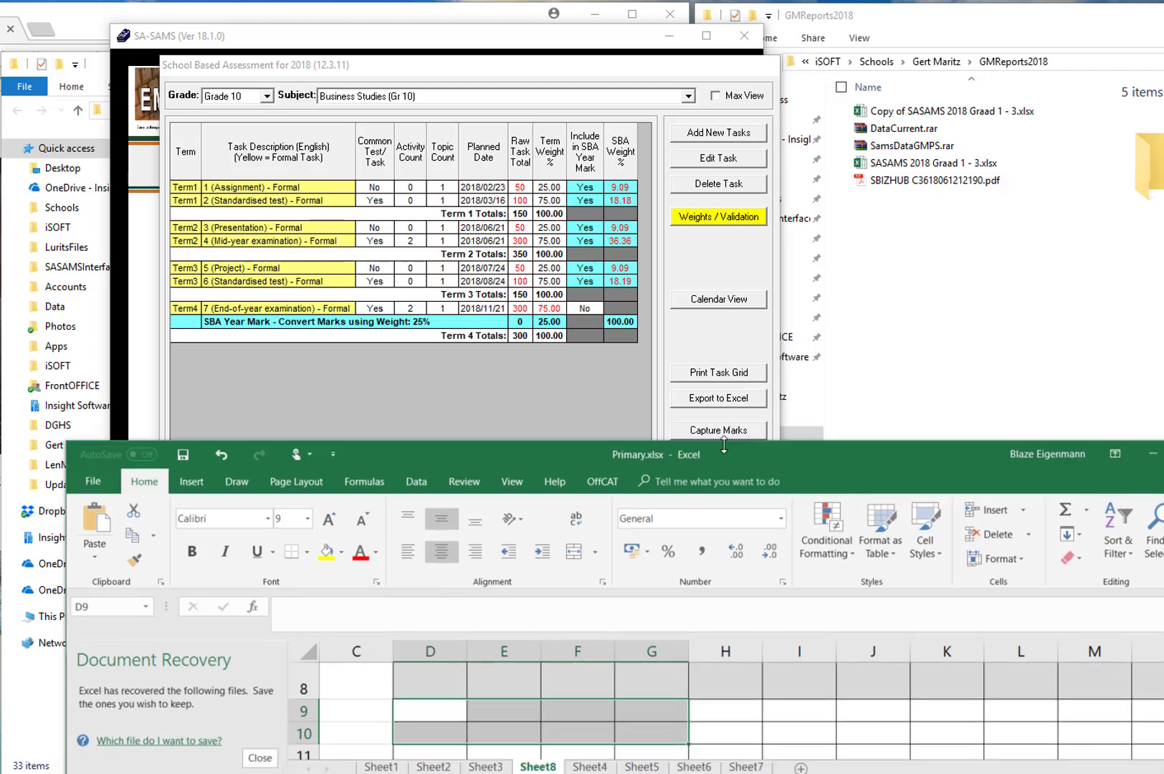
pyautogui.scroll(1, 594, 715)
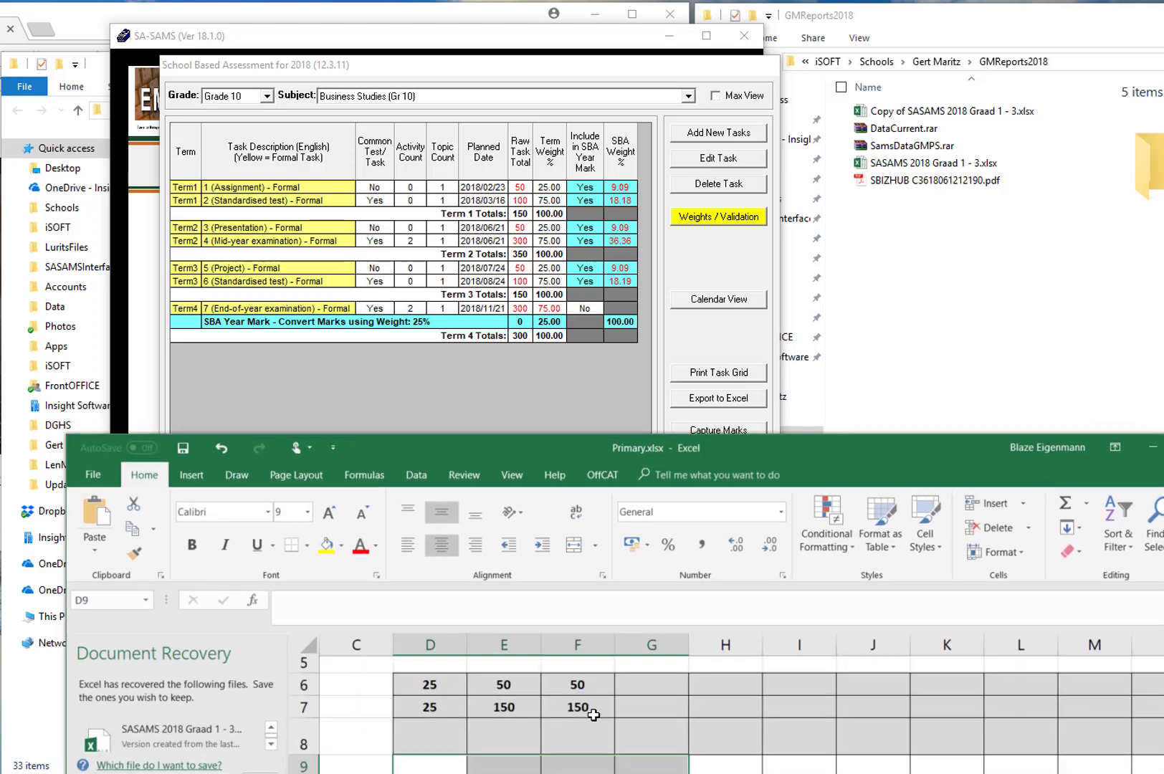
pyautogui.click(524, 768)
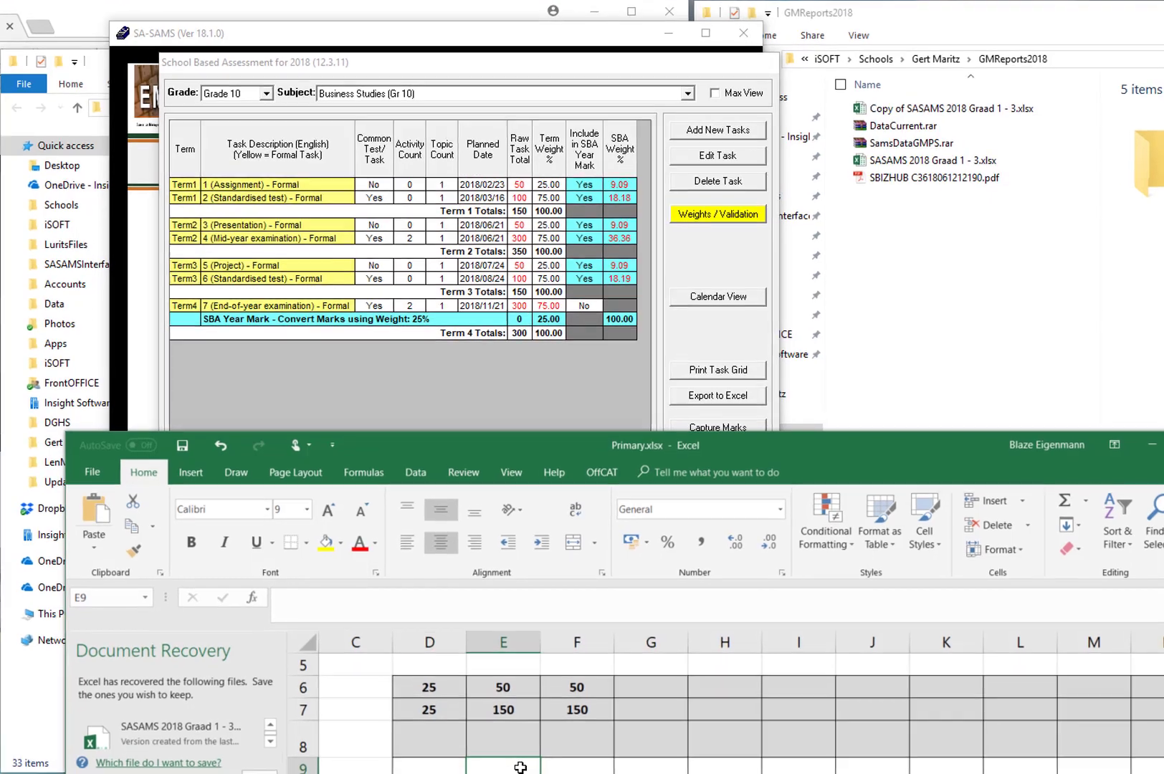
pyautogui.write('8')
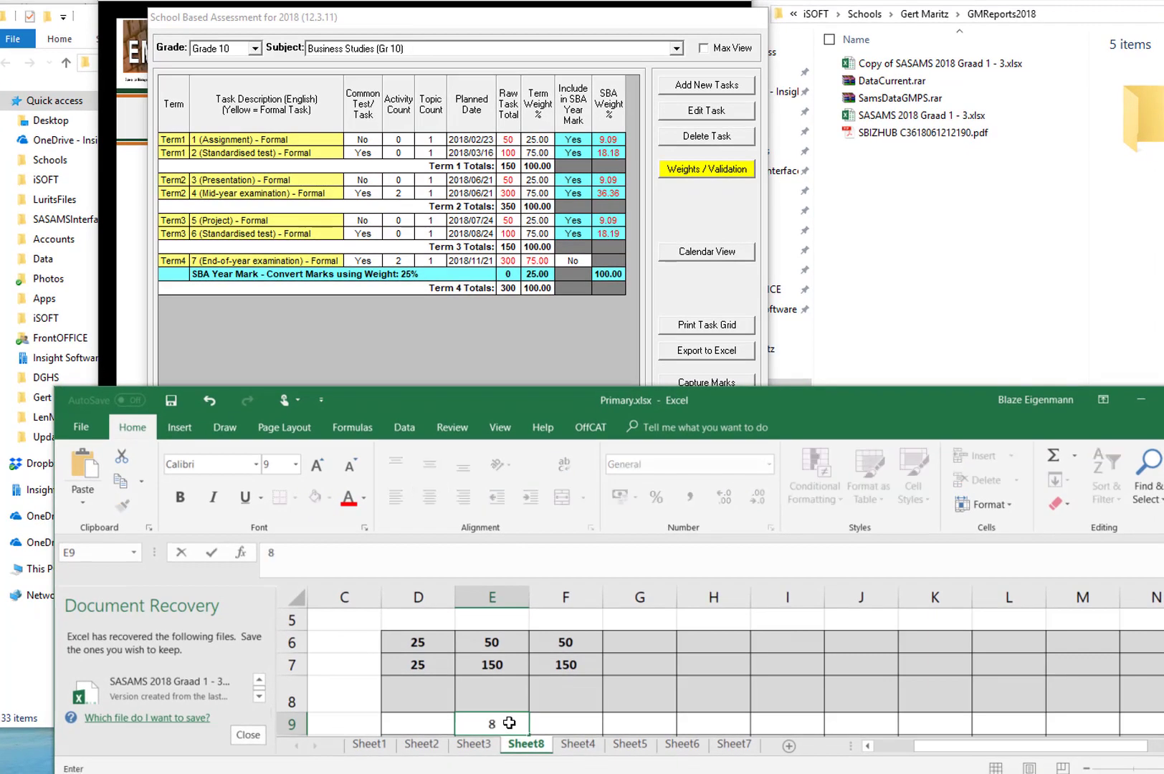
pyautogui.write('3')
pyautogui.click(570, 725)
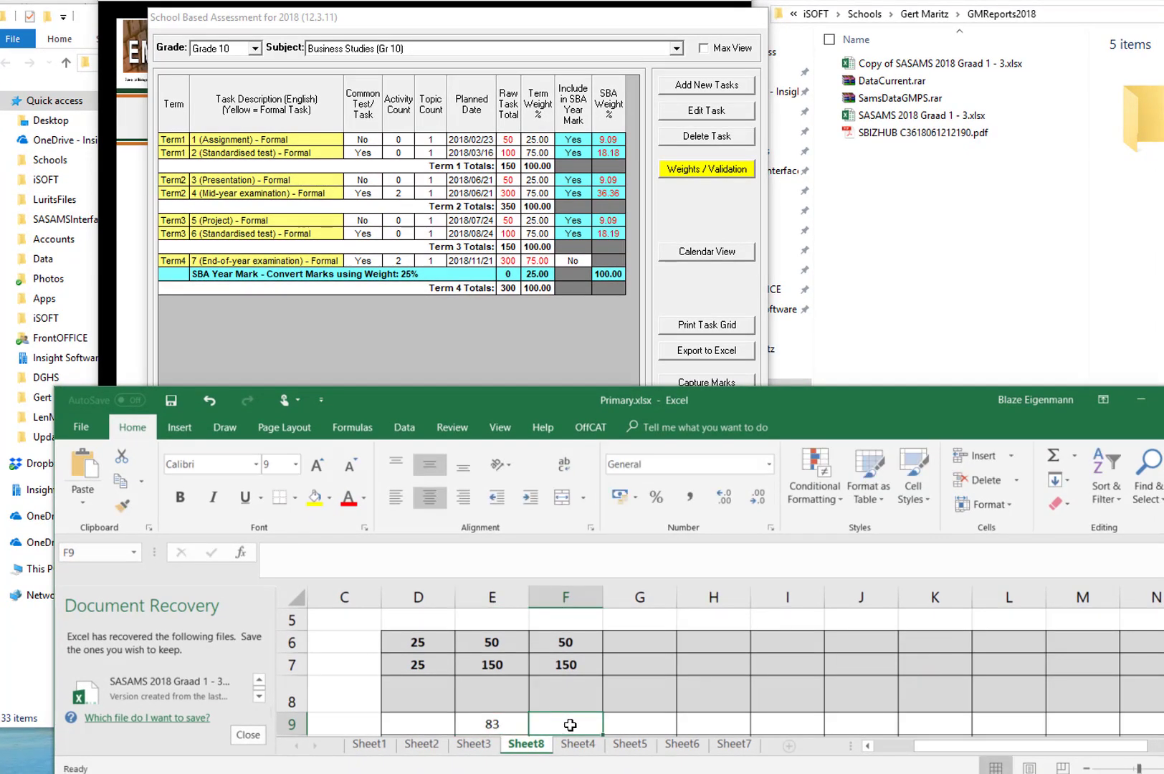
pyautogui.write('84')
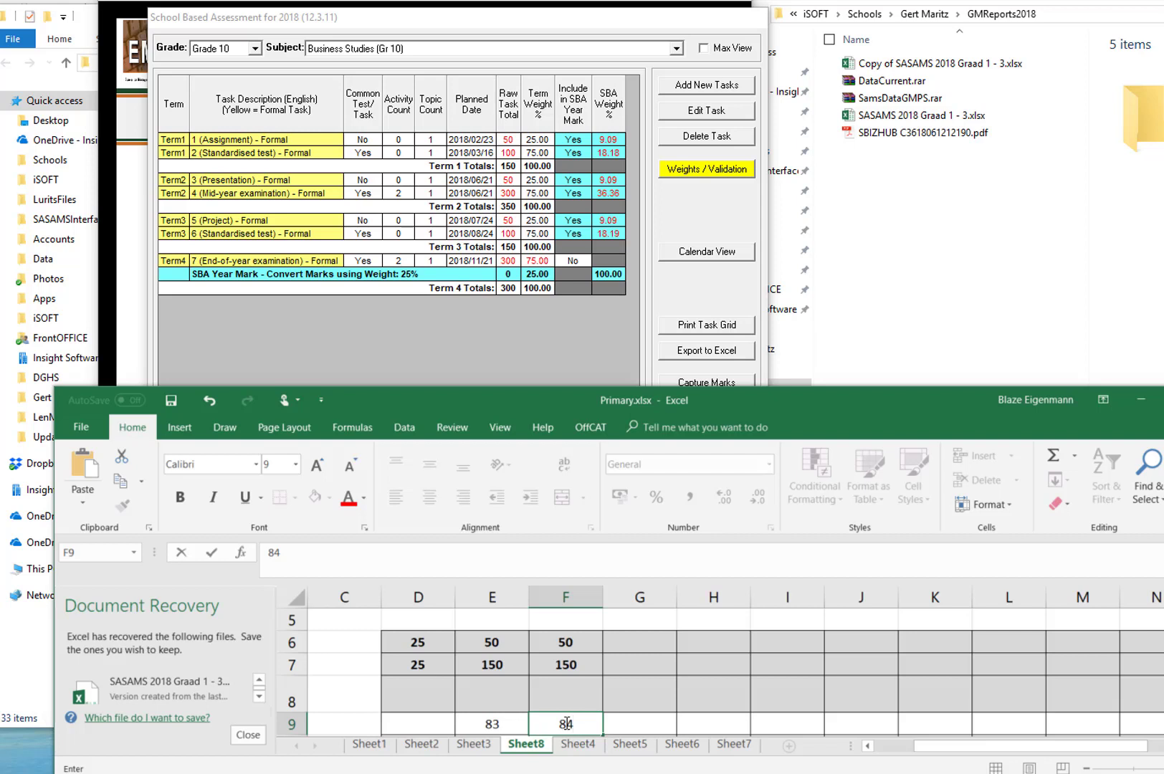
pyautogui.click(506, 718)
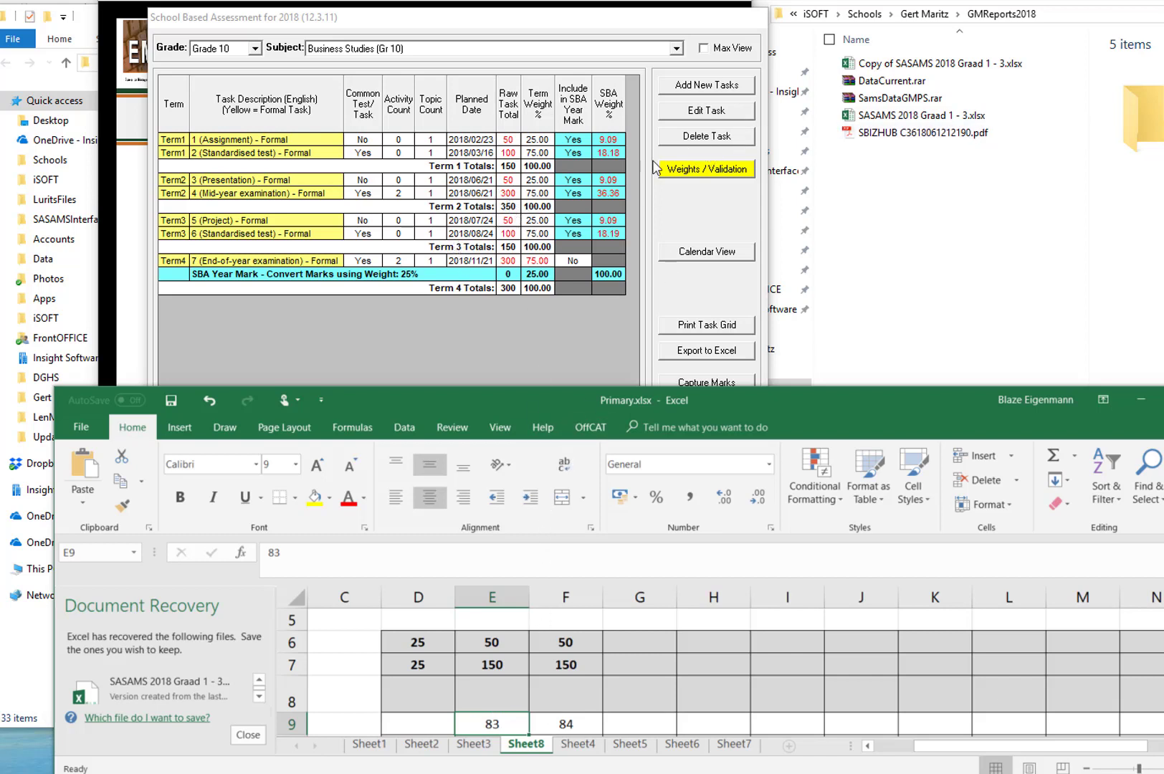
# - Switch to SA-SAMS and open the Term 2 mid-year examination task's activity dates, marks and weights for editing
pyautogui.click(564, 27)
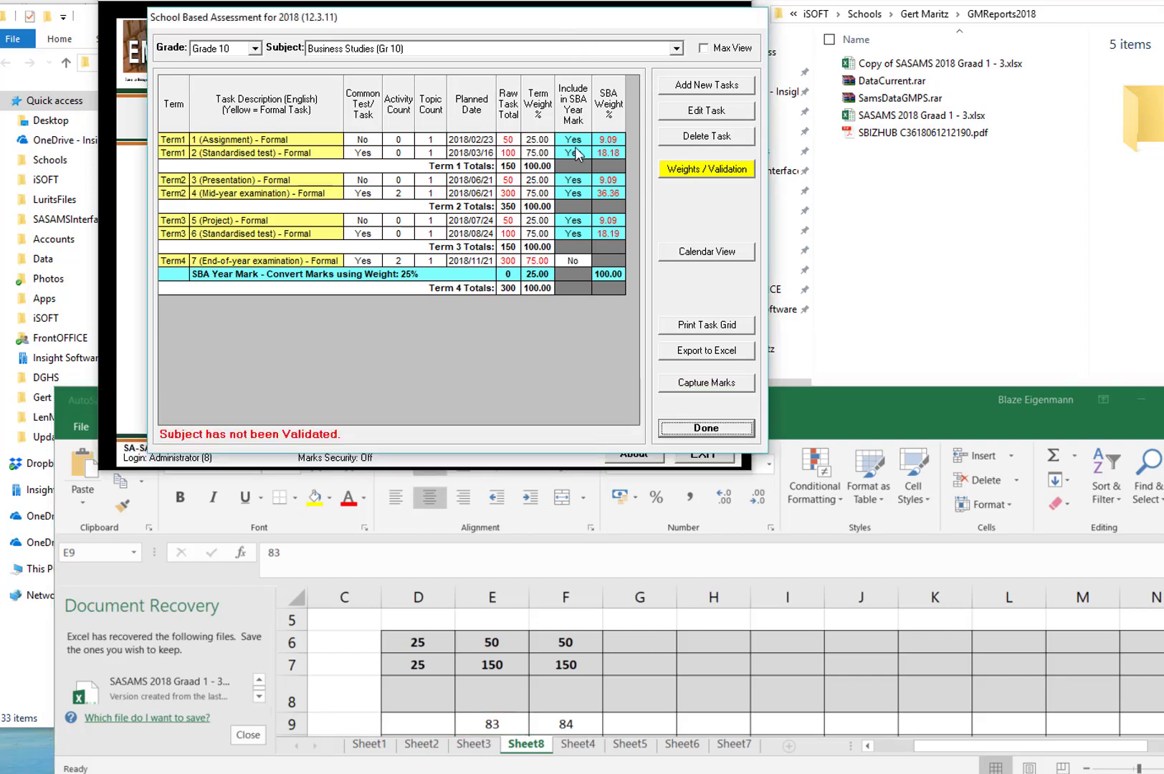
pyautogui.click(284, 196)
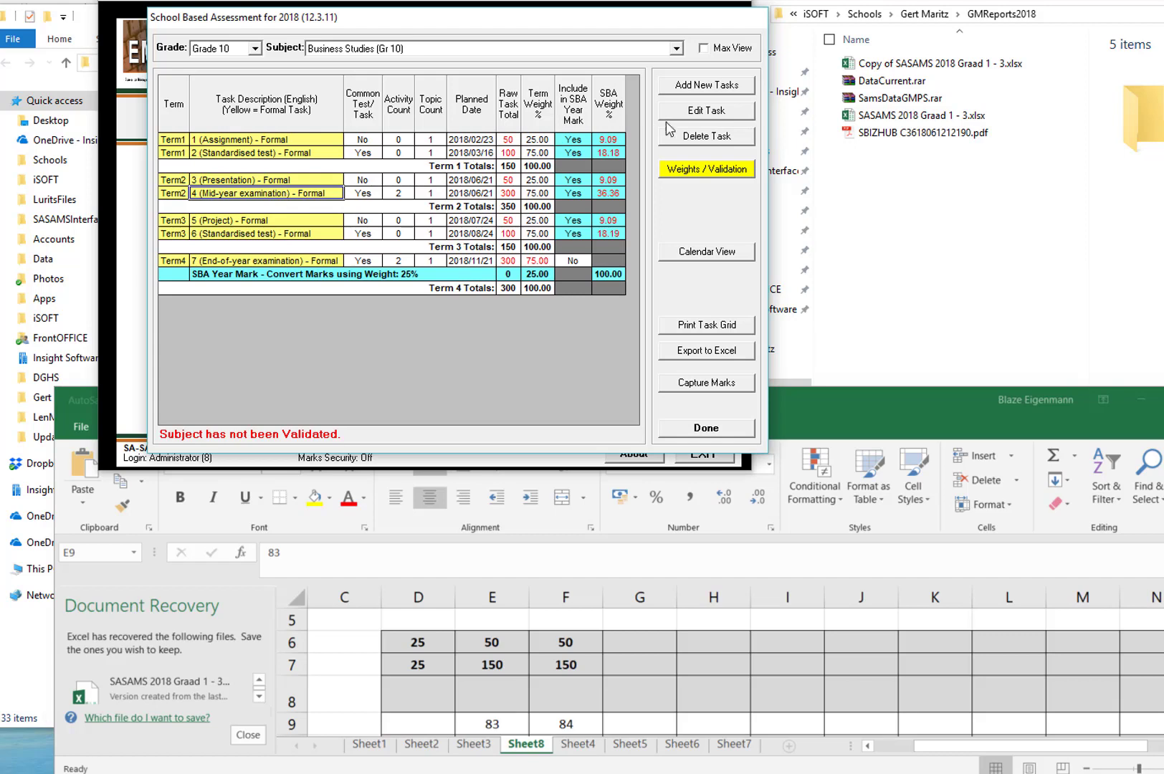
pyautogui.click(706, 112)
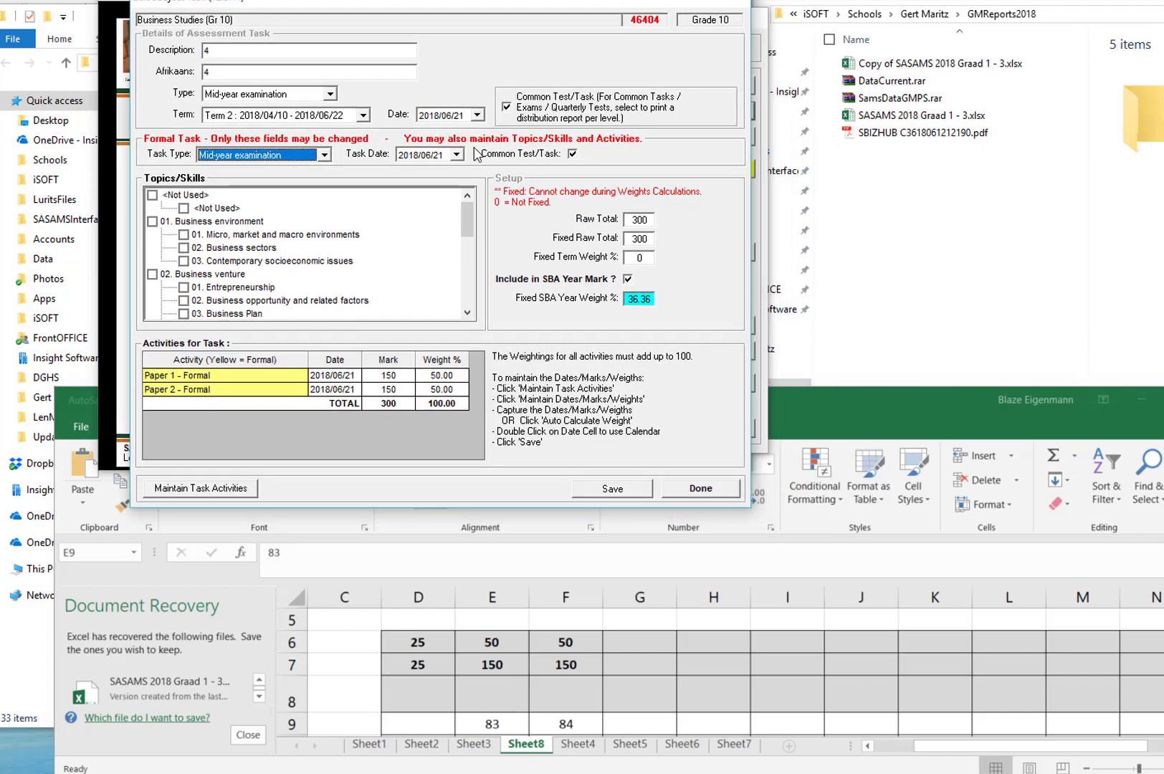
pyautogui.click(391, 376)
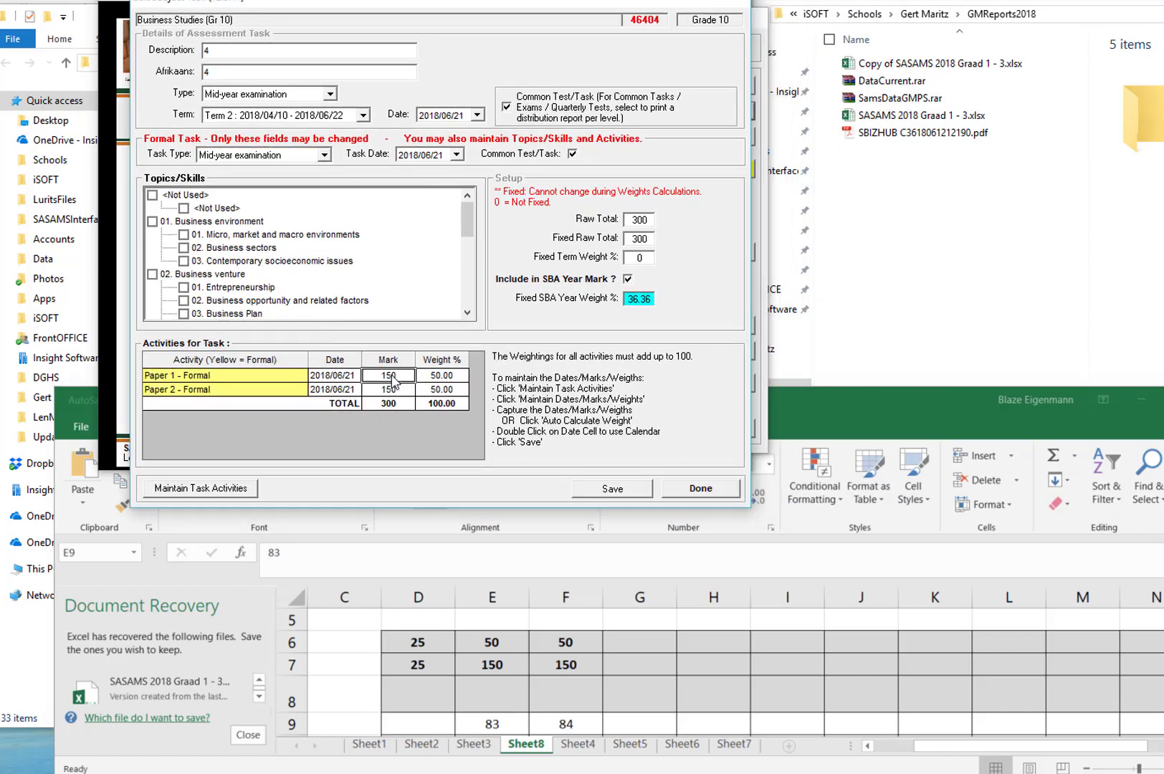
pyautogui.click(198, 489)
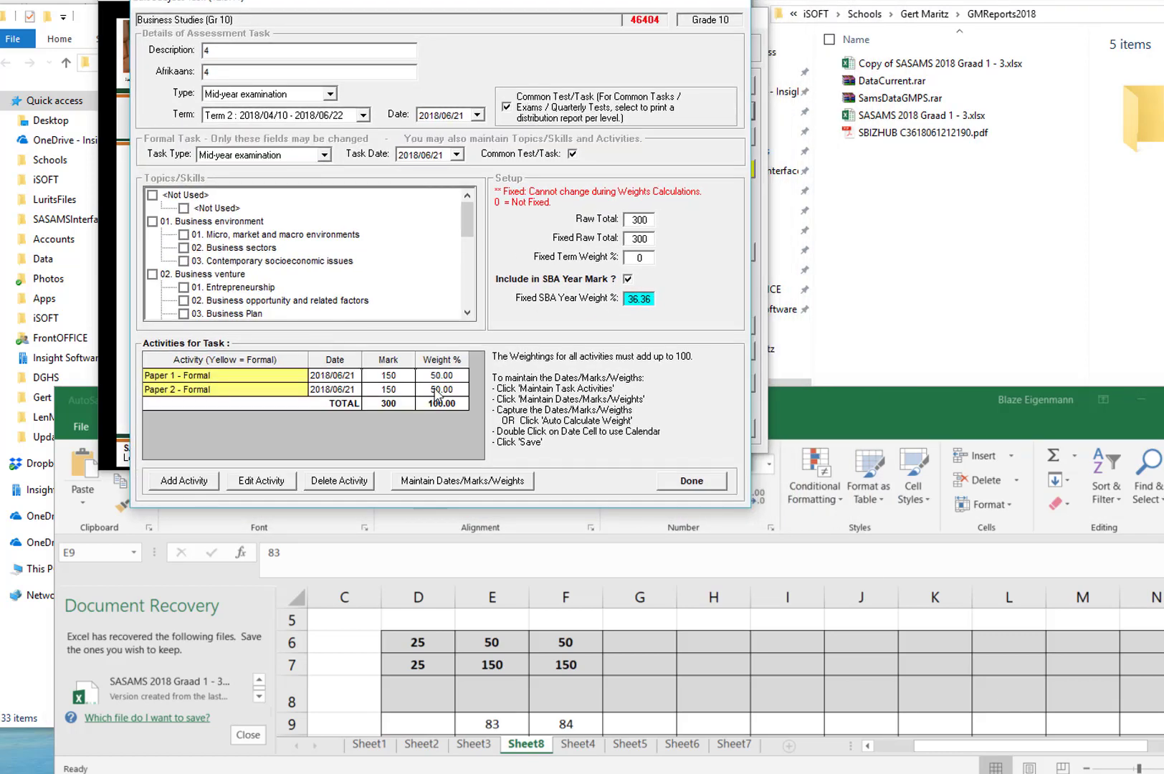
pyautogui.click(468, 488)
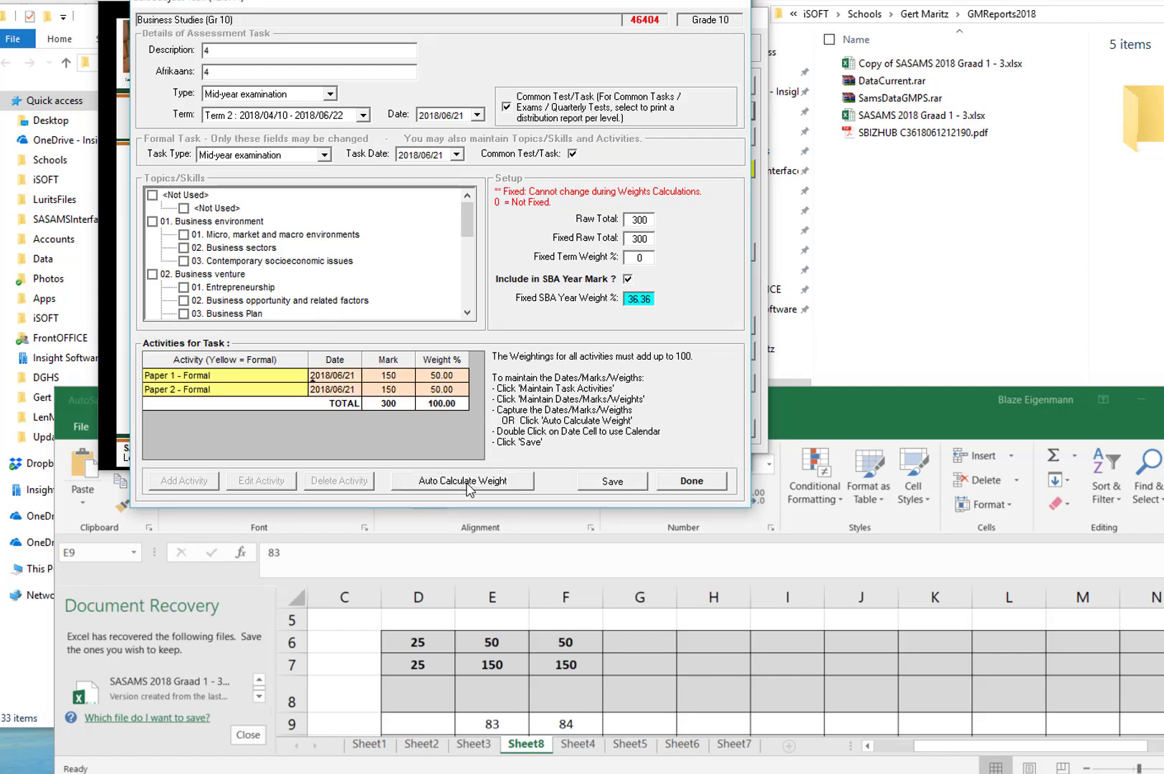
# - Set the activity marks to 299 for Paper 1 and 1 for Paper 2
pyautogui.click(390, 374)
pyautogui.write('1')
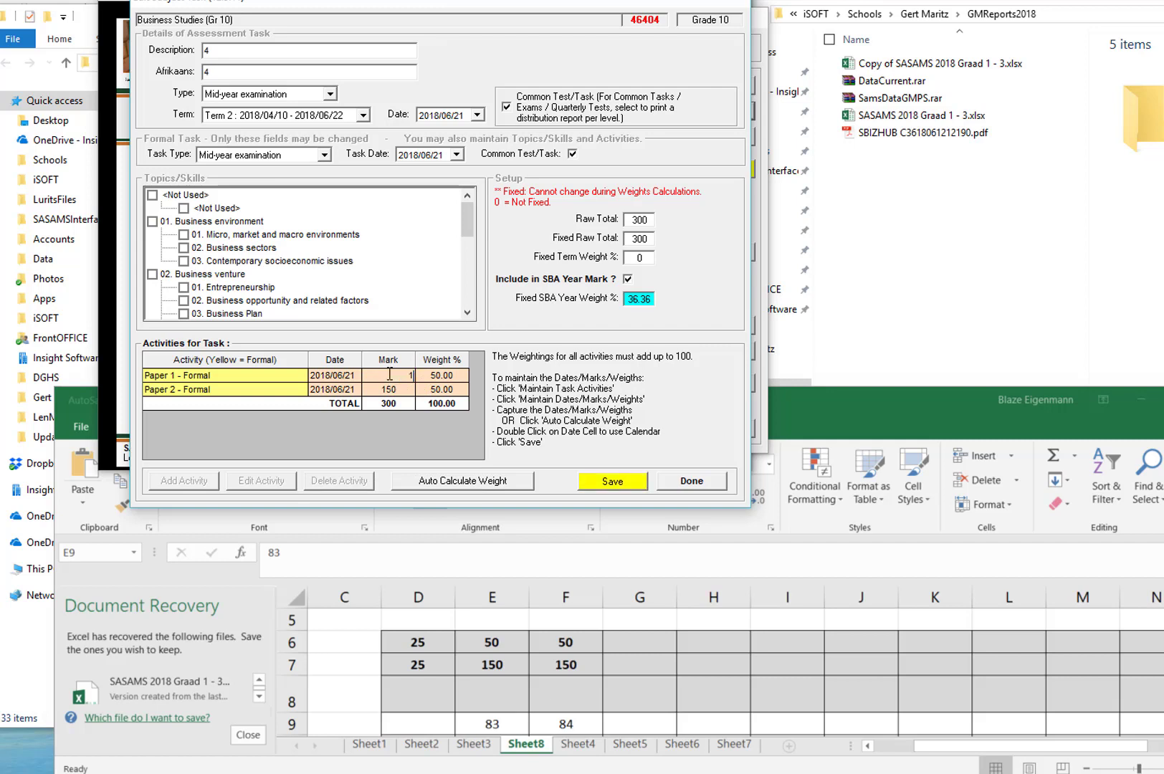
pyautogui.press('Return')
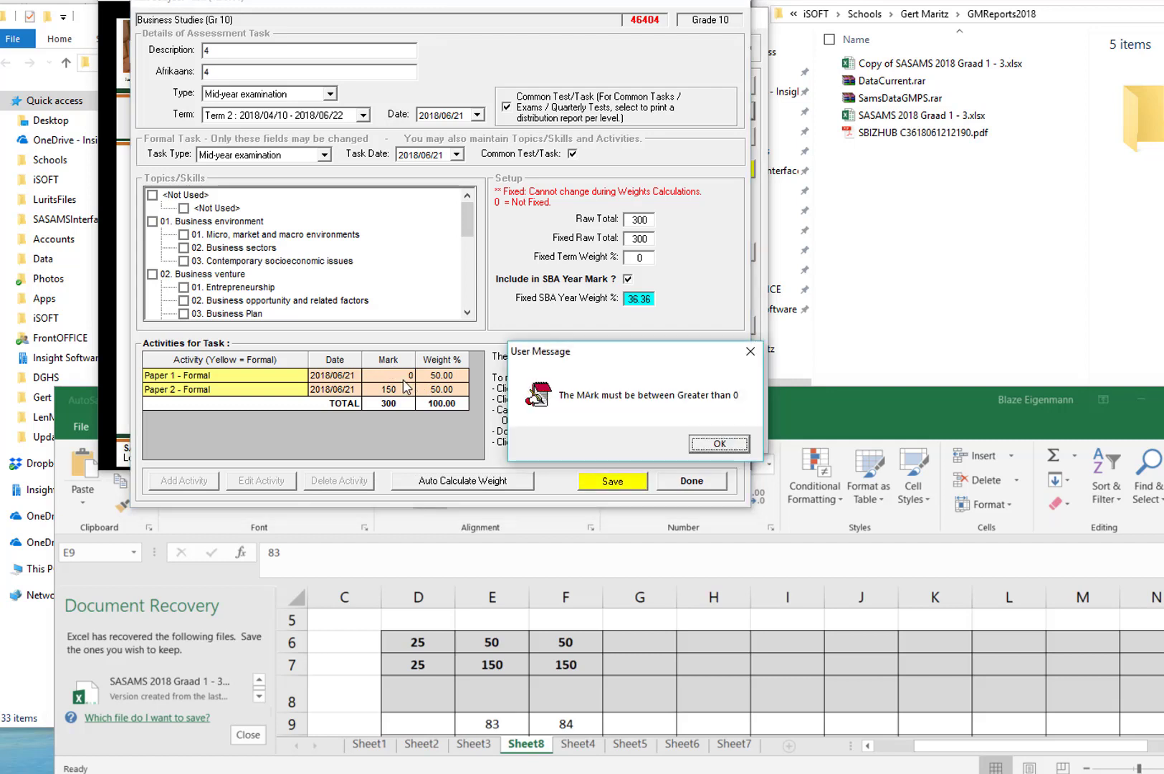
pyautogui.click(731, 445)
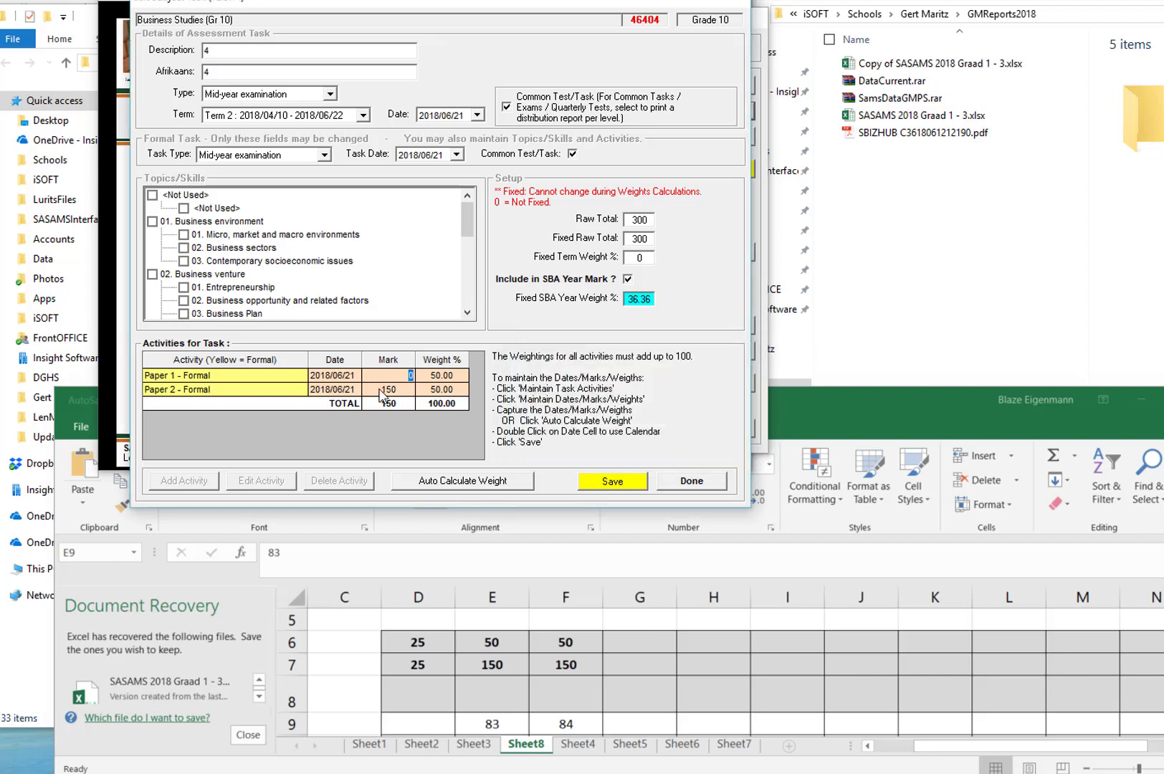
pyautogui.write('299')
pyautogui.press('Return')
pyautogui.write('1')
pyautogui.press('Return')
# - Auto-calculate the weights of Paper 1 and Paper 2 from their marks
pyautogui.click(441, 376)
pyautogui.click(431, 389)
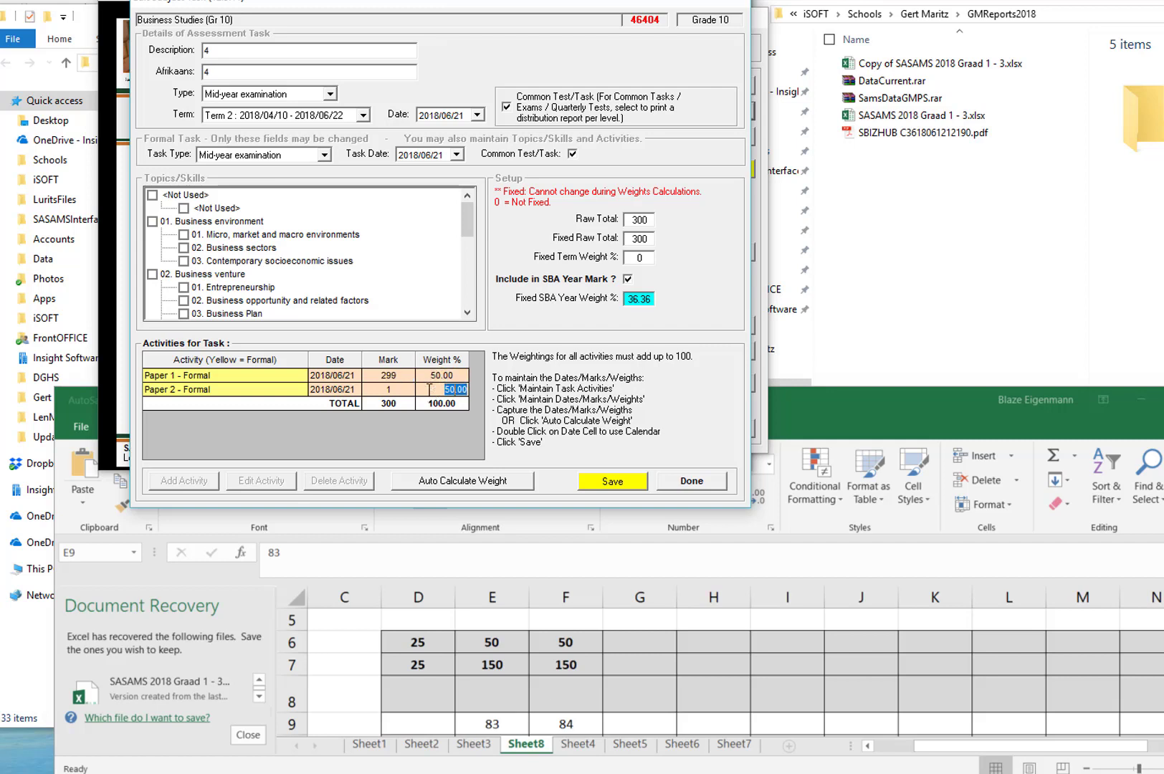
pyautogui.click(429, 376)
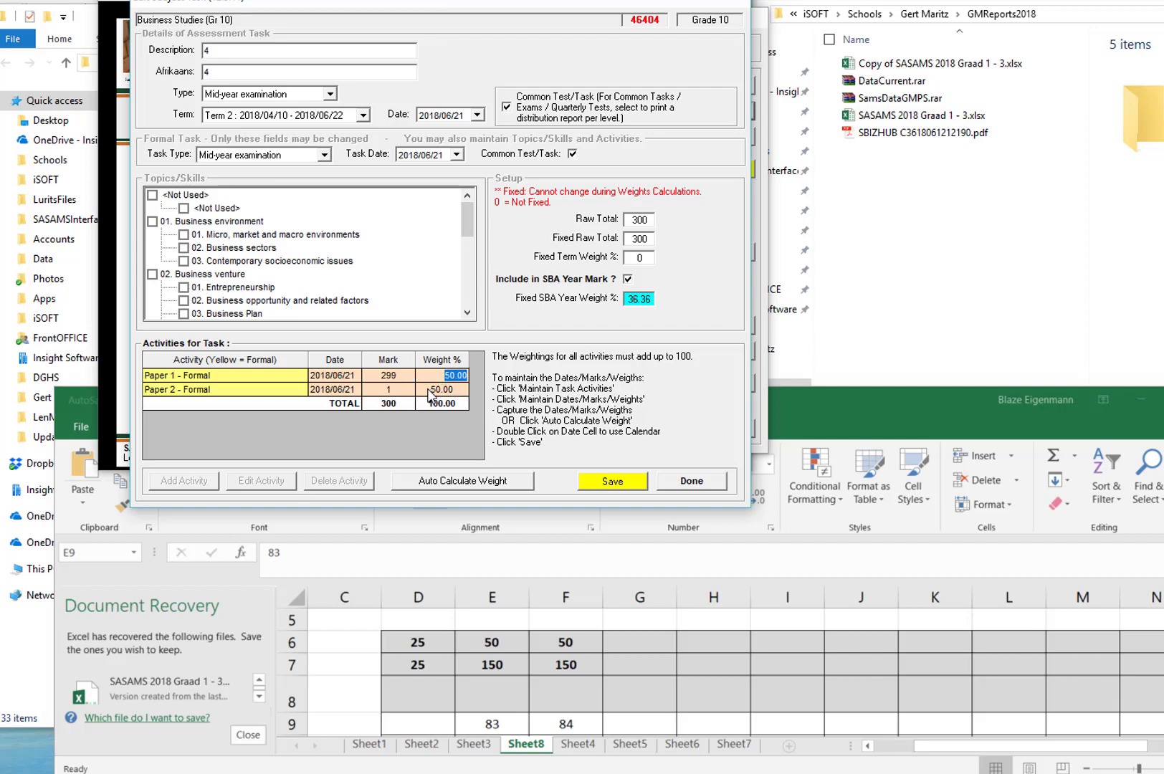
pyautogui.click(430, 389)
pyautogui.click(429, 377)
pyautogui.click(401, 389)
pyautogui.click(457, 389)
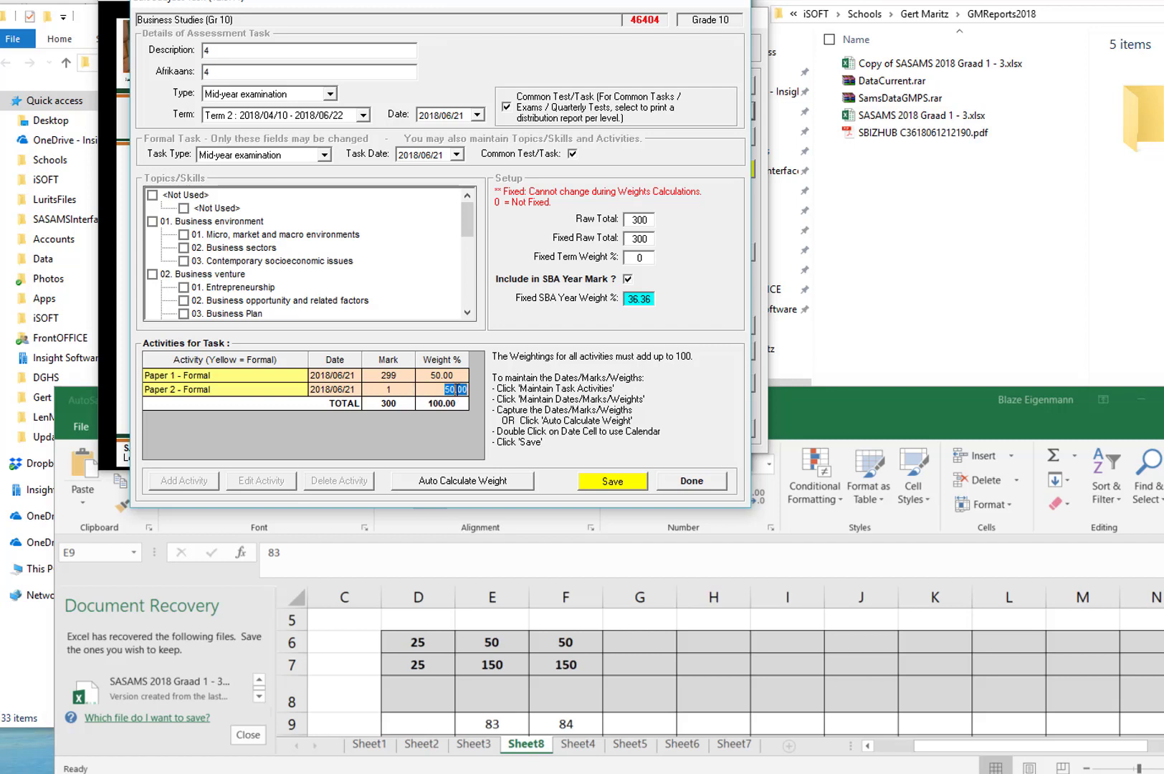
pyautogui.click(438, 389)
pyautogui.click(461, 484)
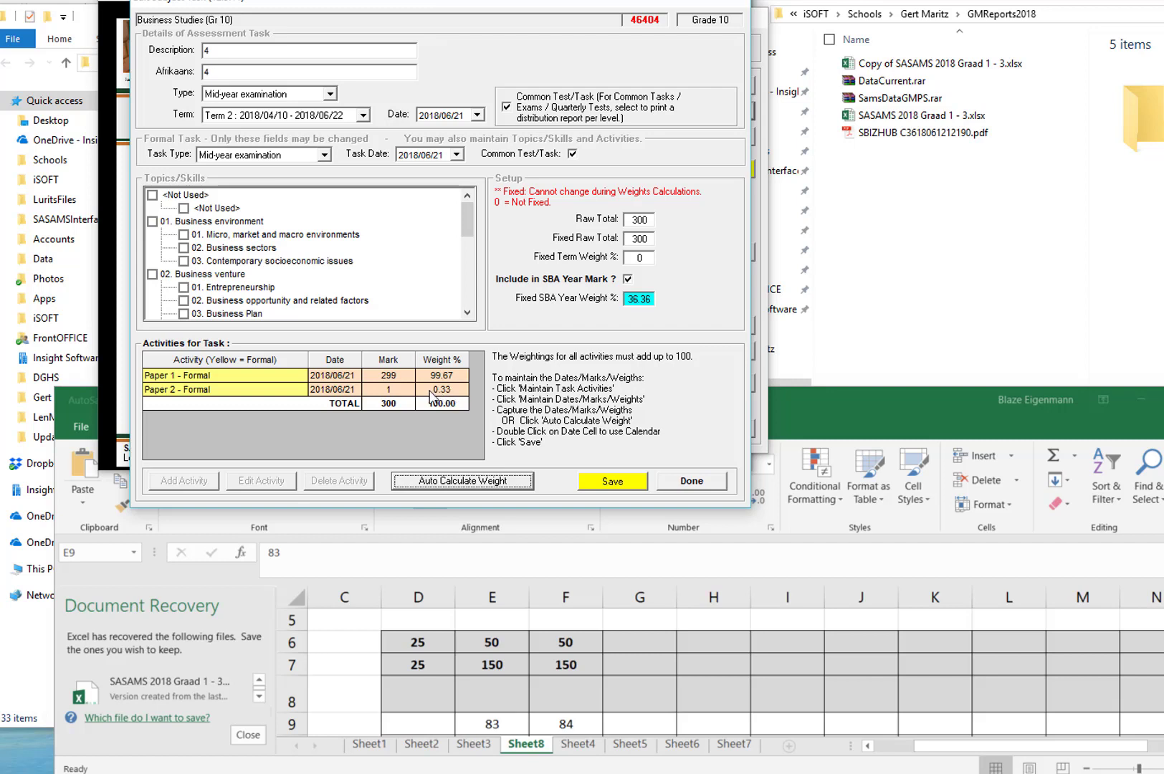
# - Save the activity changes and close the mid-year examination task
pyautogui.click(604, 484)
pyautogui.click(604, 446)
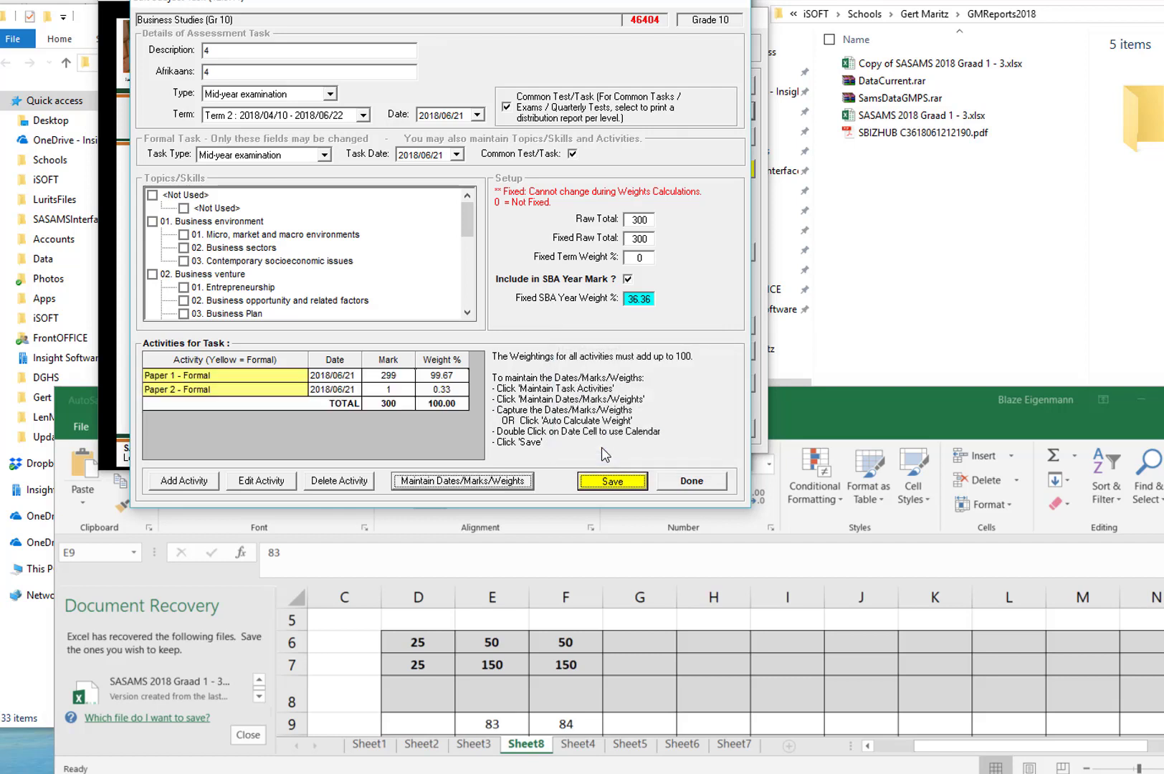
pyautogui.click(690, 481)
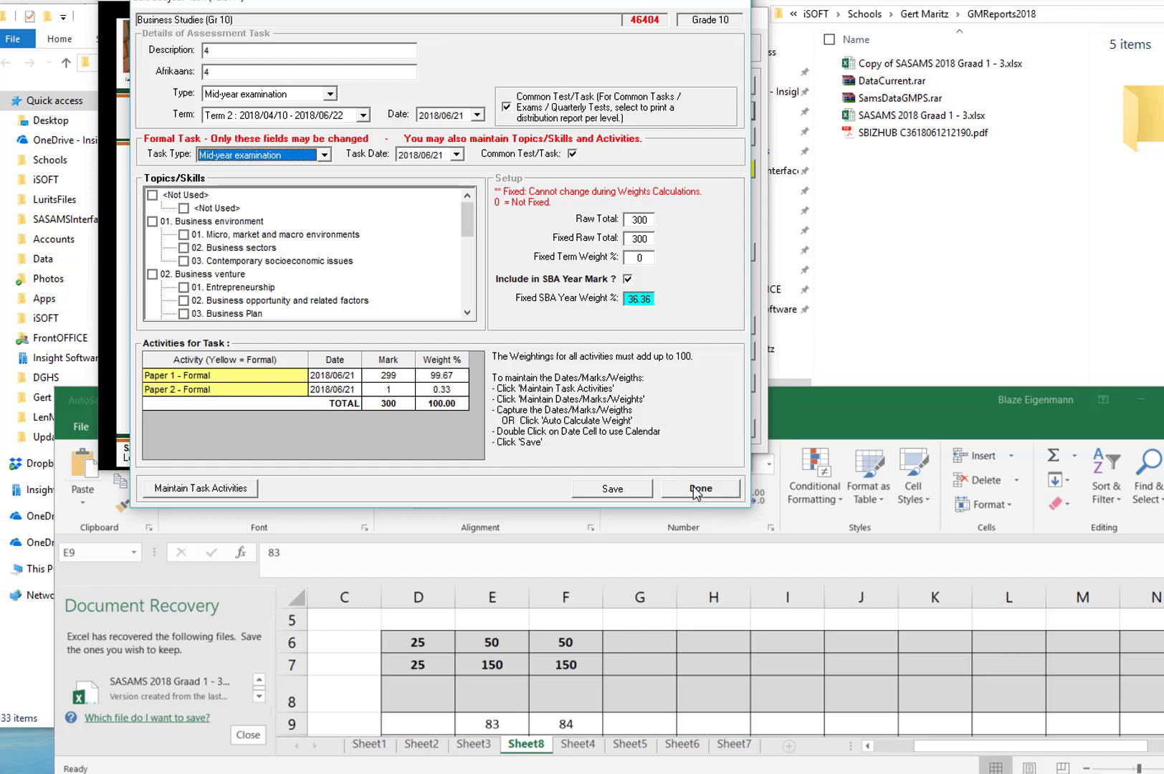
pyautogui.click(696, 492)
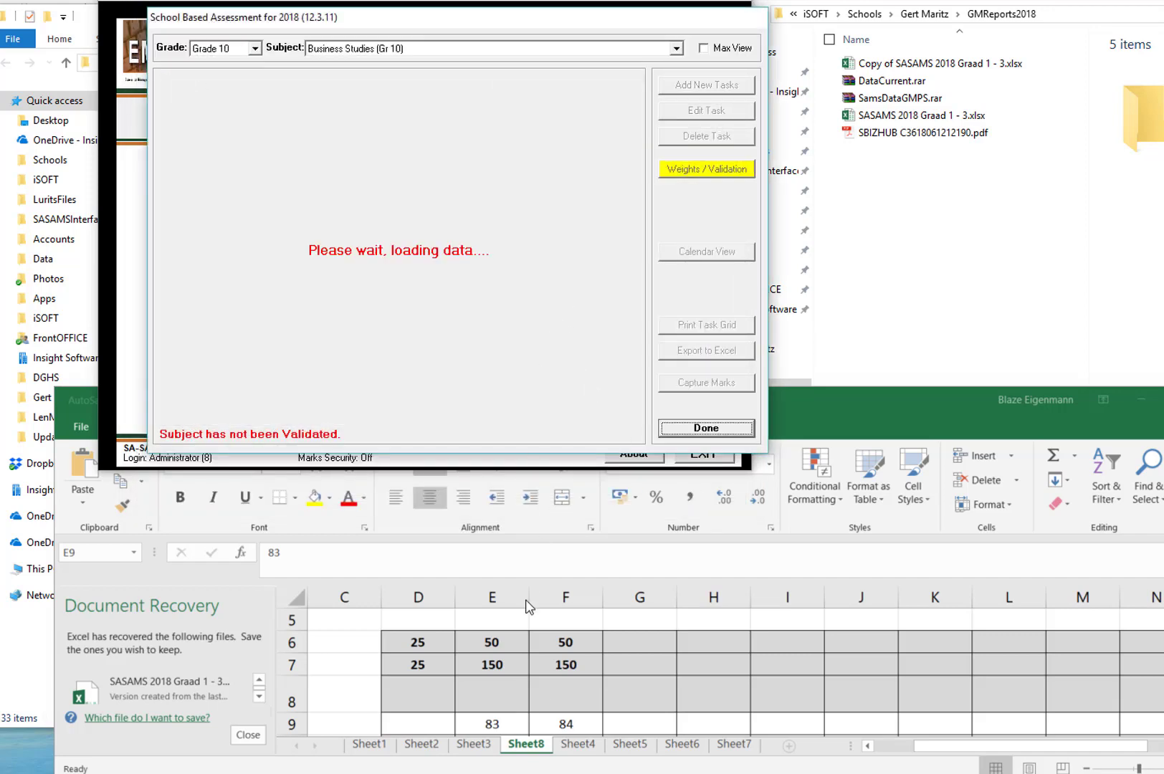
# - Switch to Excel and set the paper totals to 299 in cell E7 and 1 in cell F7
pyautogui.click(497, 667)
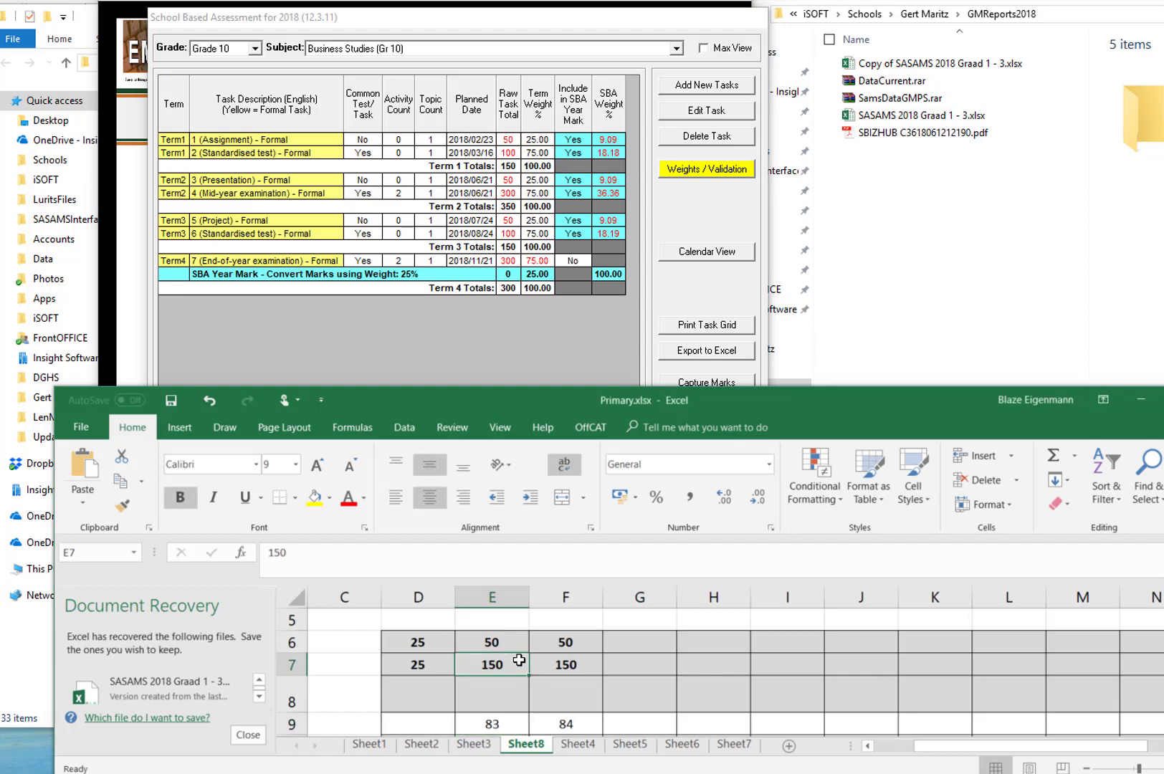
pyautogui.write('199')
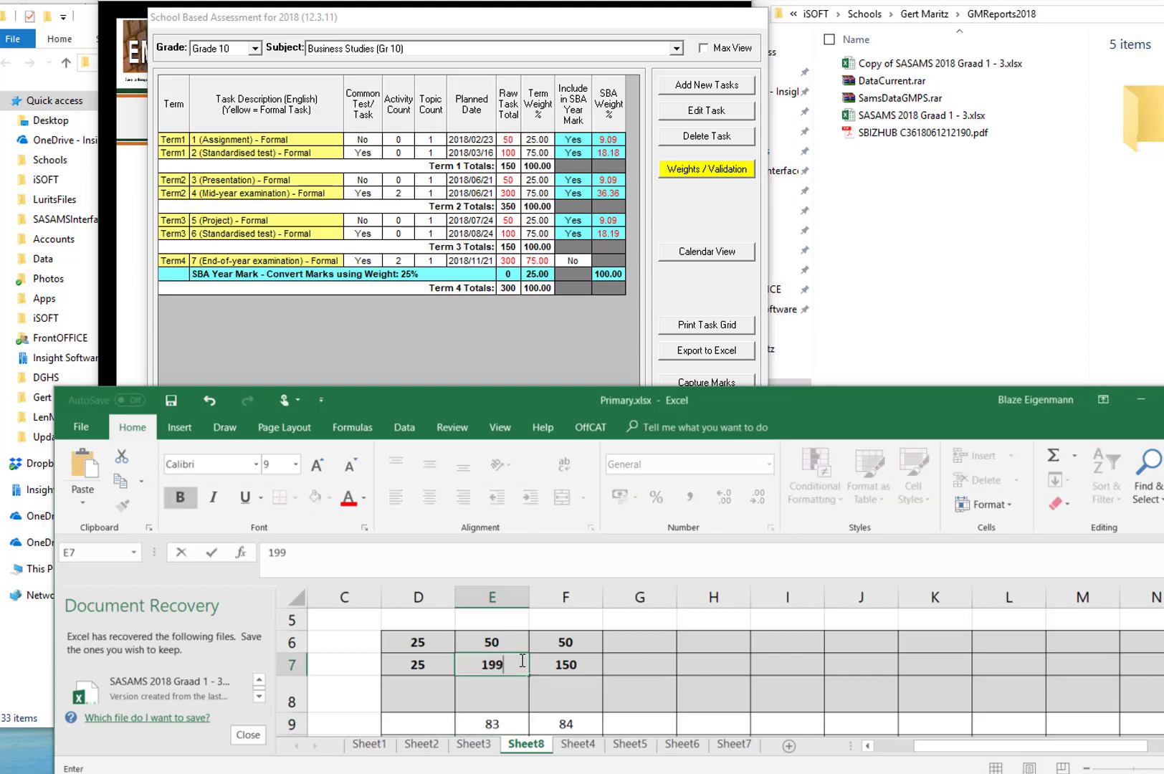
pyautogui.press('BackSpace')
pyautogui.press('BackSpace')
pyautogui.write('99')
pyautogui.click(582, 665)
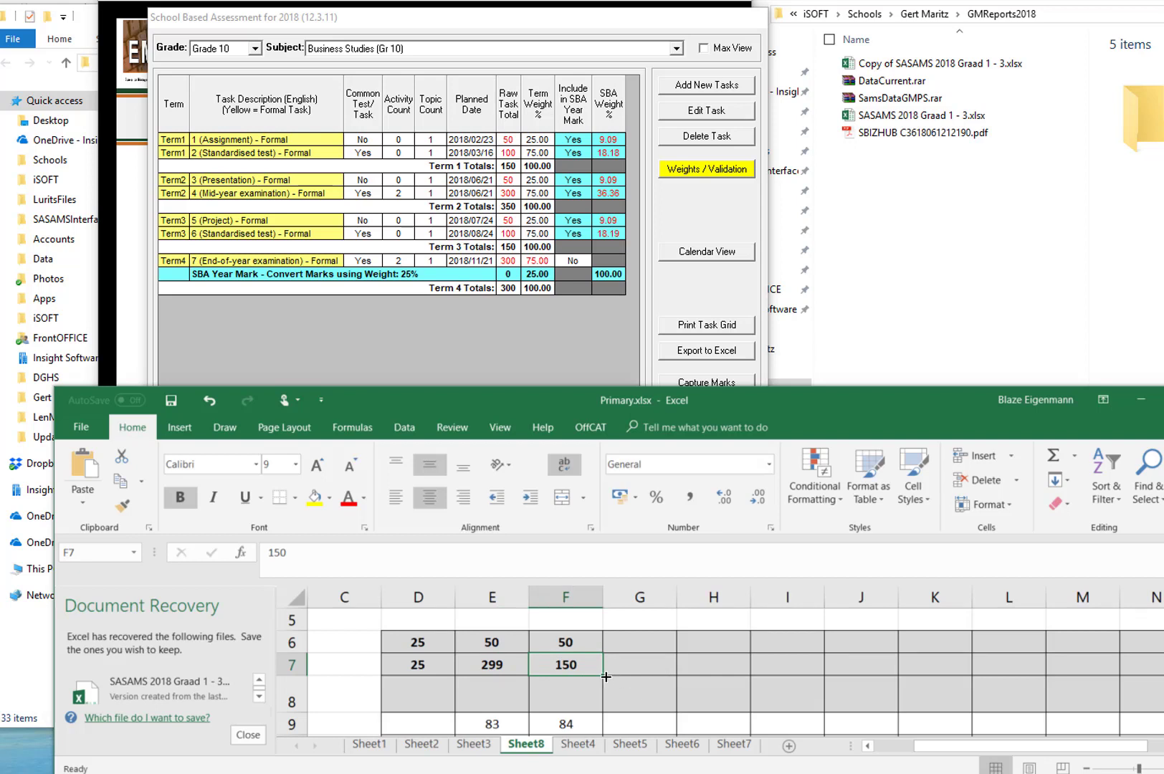
pyautogui.write('1')
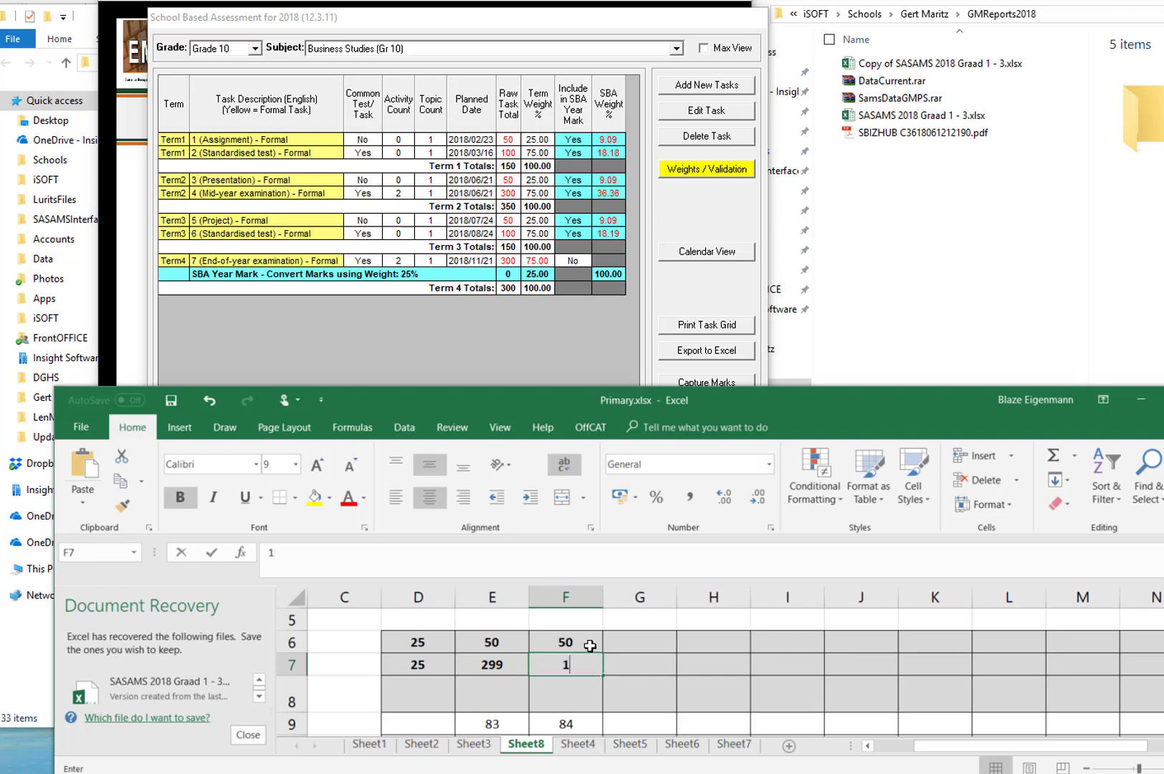
pyautogui.click(523, 640)
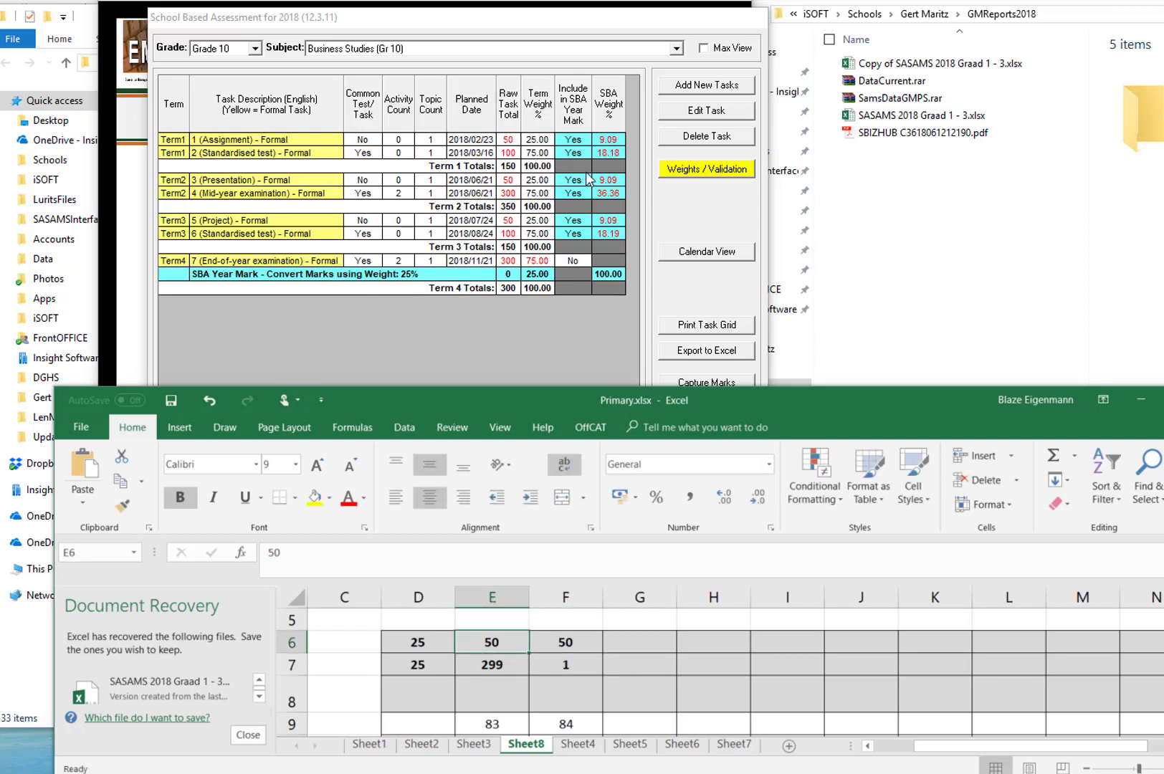
# - Switch to SA-SAMS and reopen the Term 2 mid-year examination task for editing
pyautogui.click(687, 113)
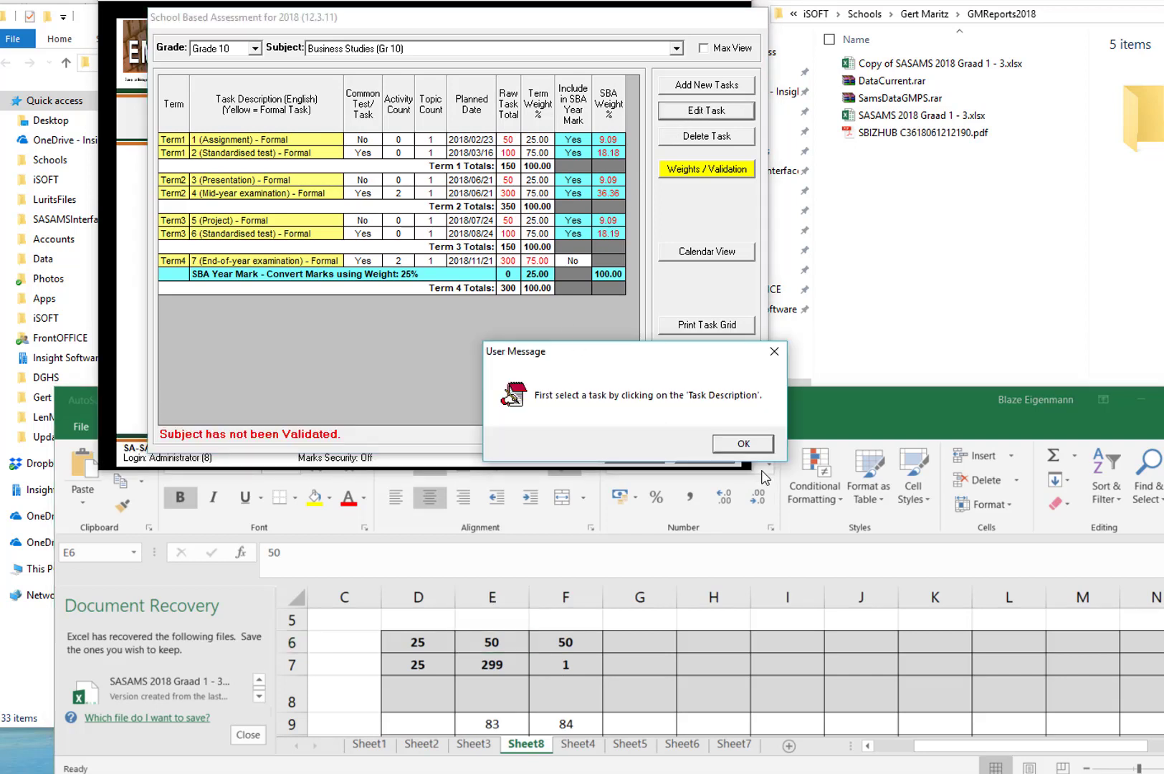
pyautogui.click(753, 451)
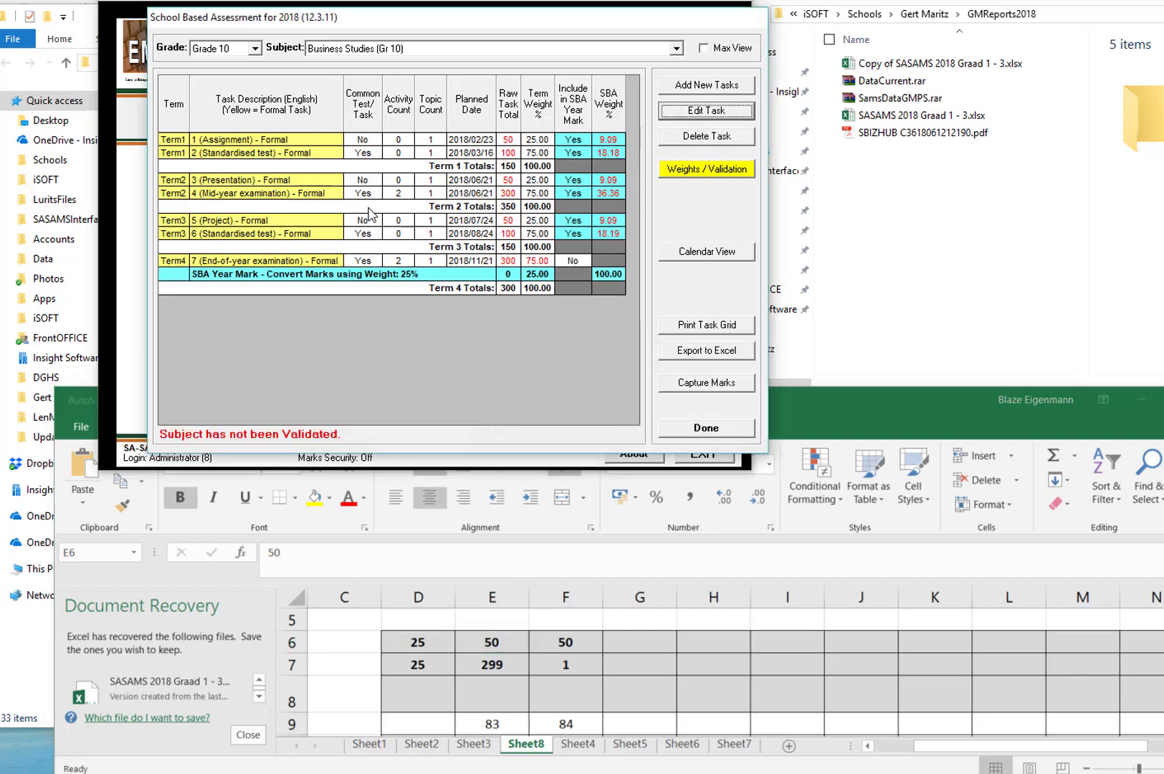
pyautogui.click(271, 201)
pyautogui.click(709, 116)
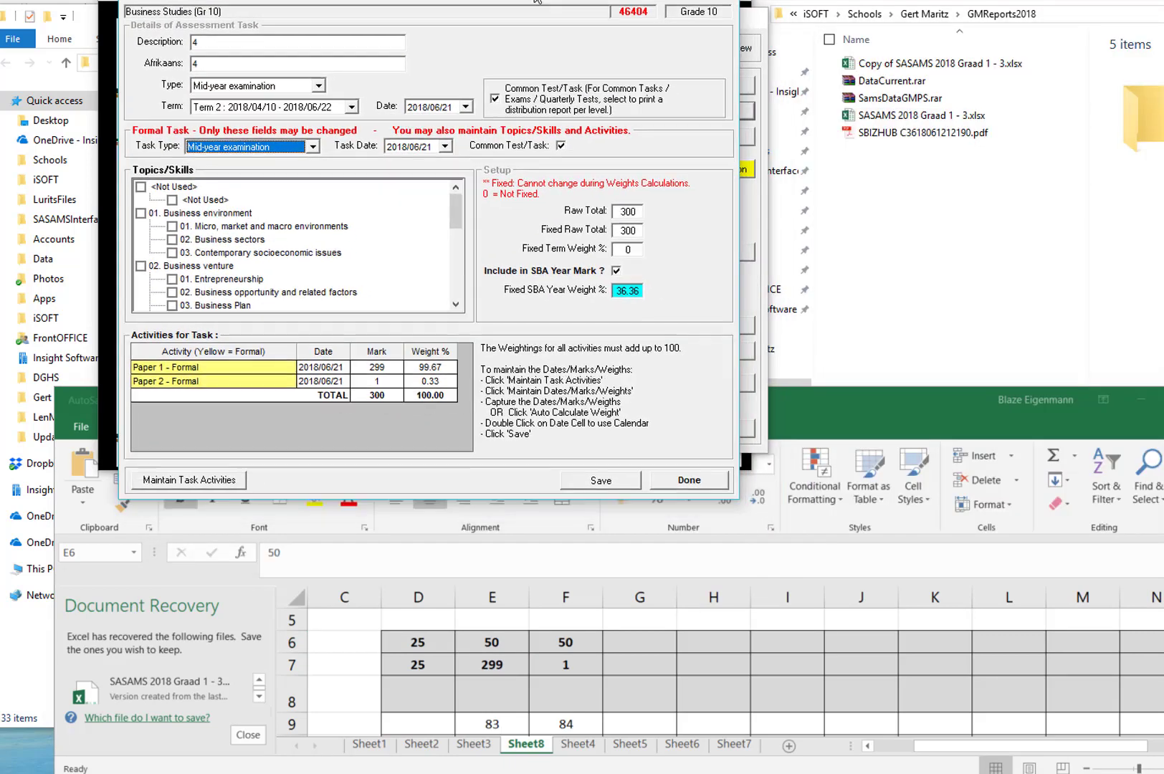
# - Switch to Excel and set the paper weights to 99.67 in cell E6 and 0.33 in cell F6
pyautogui.click(497, 641)
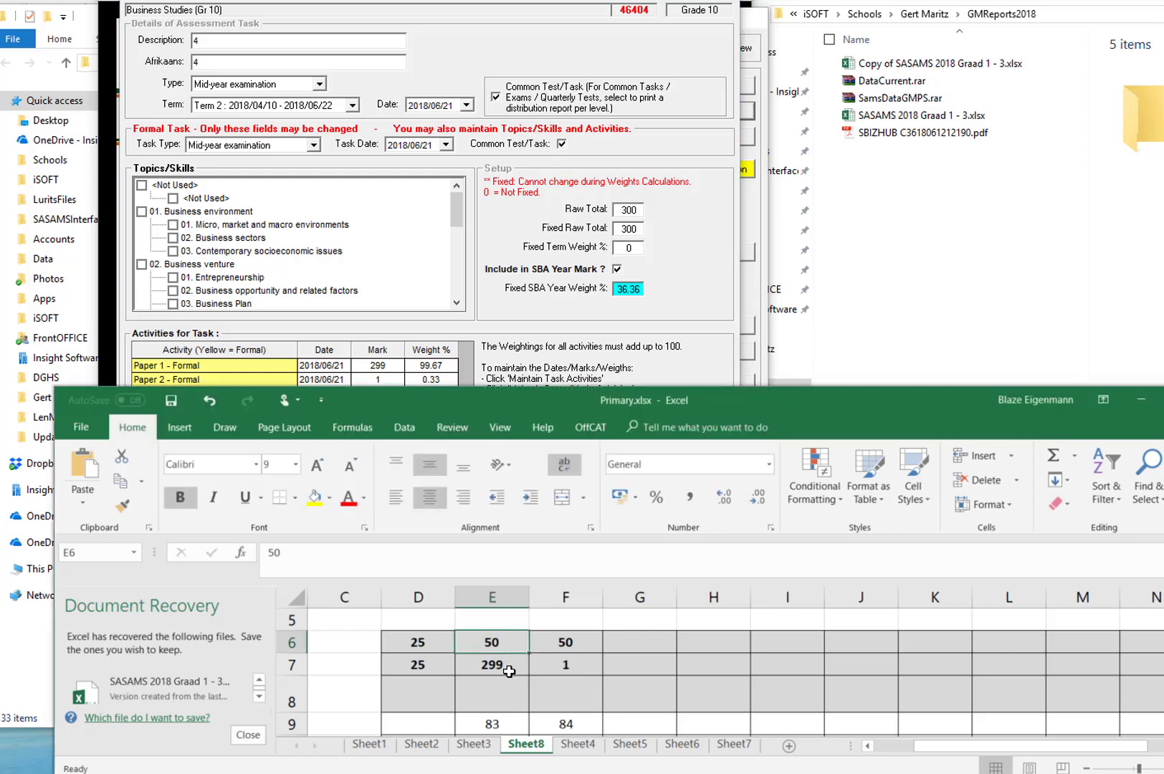
pyautogui.write('99.67')
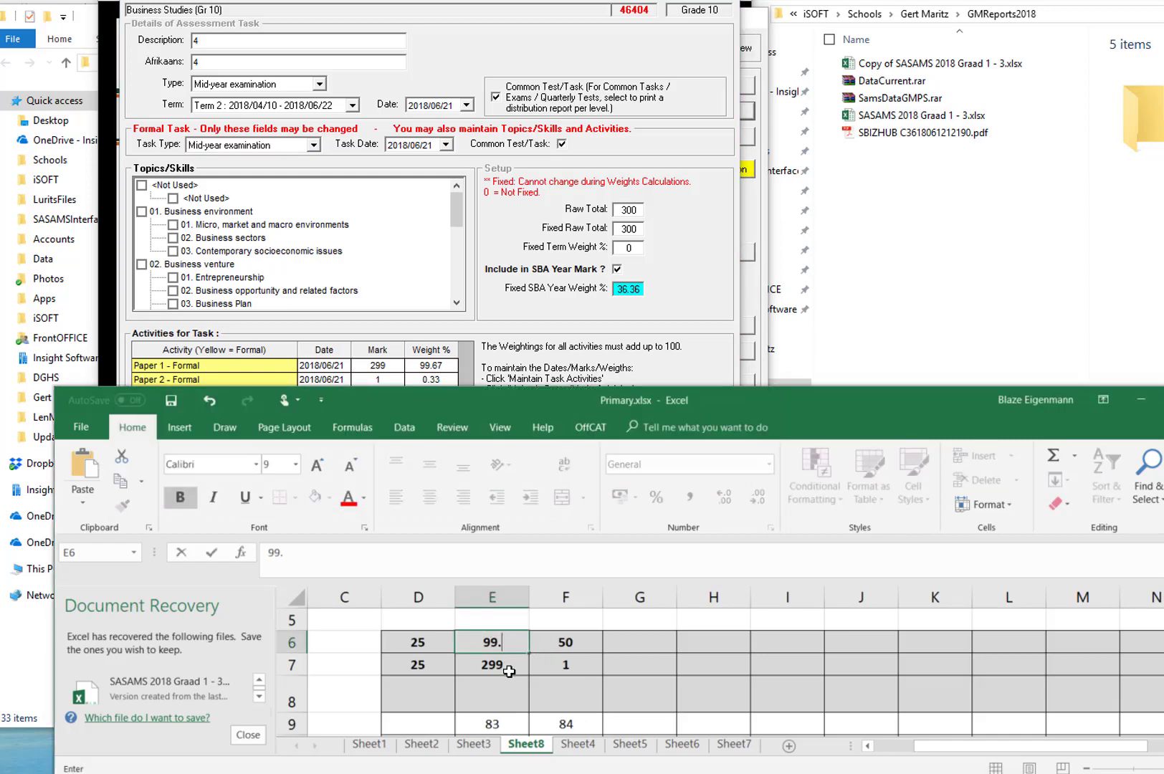
pyautogui.click(579, 643)
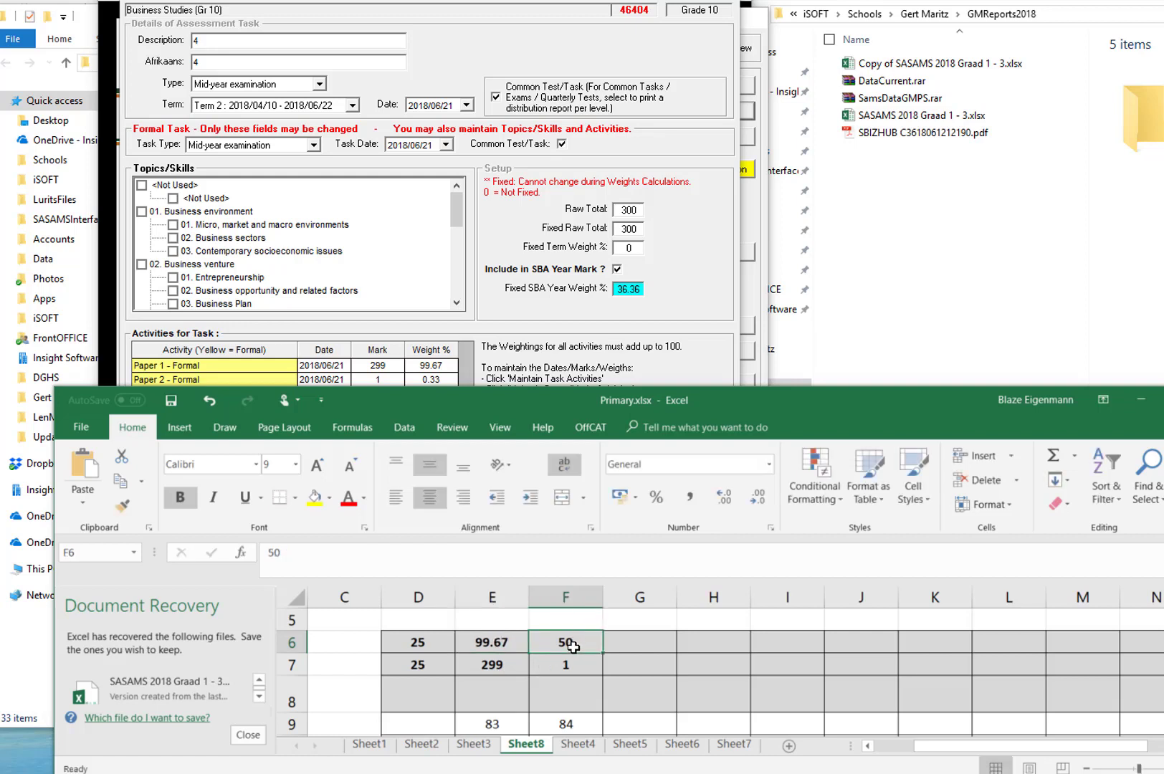
pyautogui.write('0/')
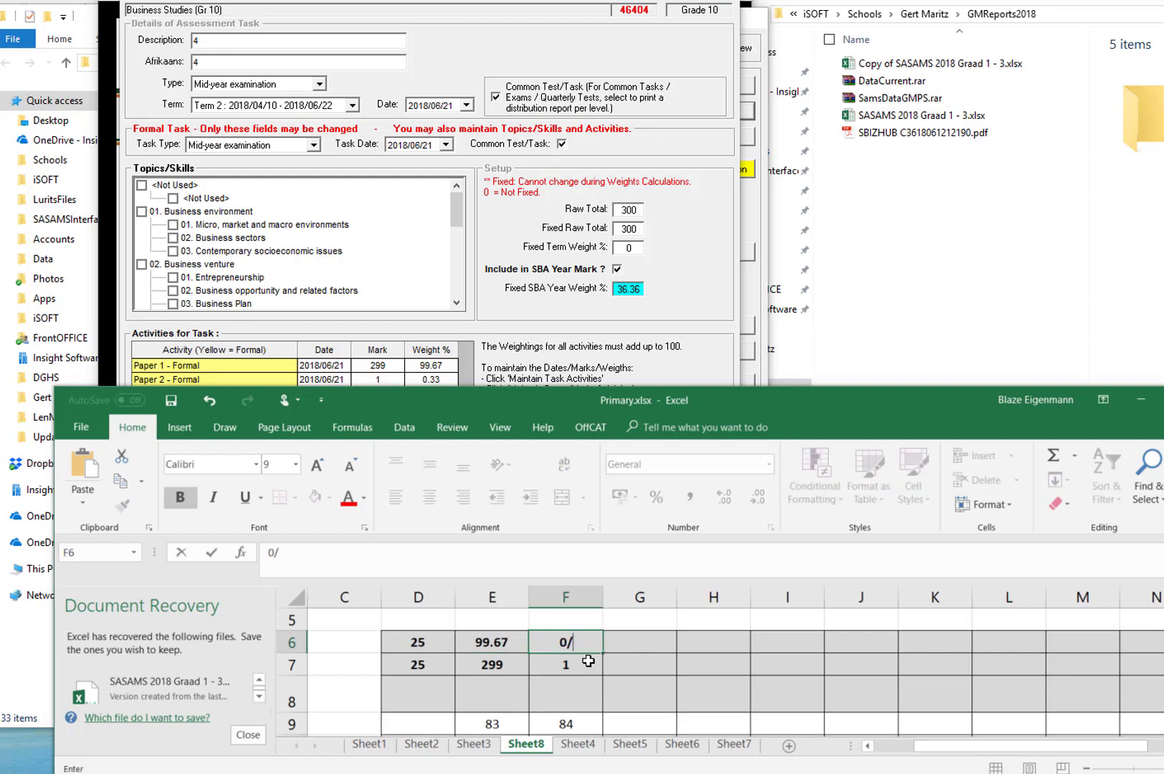
pyautogui.write('33')
pyautogui.press('Return')
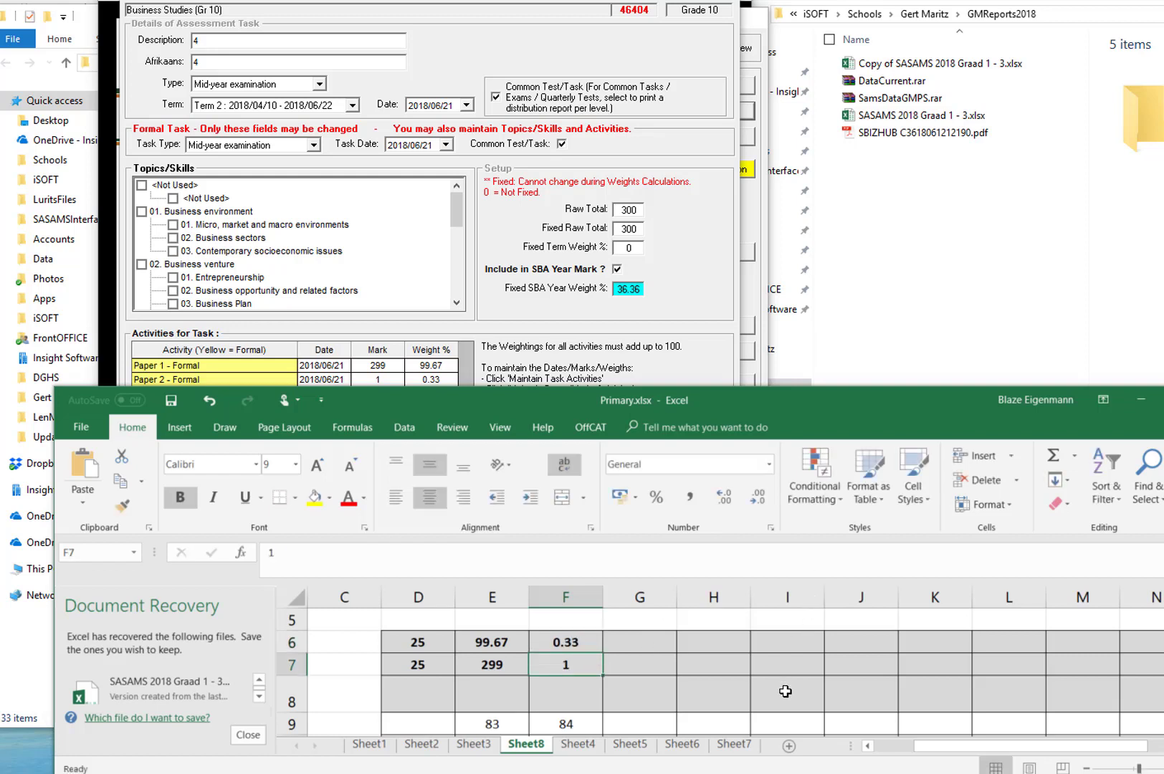
# - Examine how the weights, totals and learner marks of the two papers relate in columns E and F
pyautogui.scroll(-1, 642, 686)
pyautogui.scroll(1, 642, 685)
pyautogui.scroll(-1, 598, 685)
pyautogui.scroll(1, 599, 686)
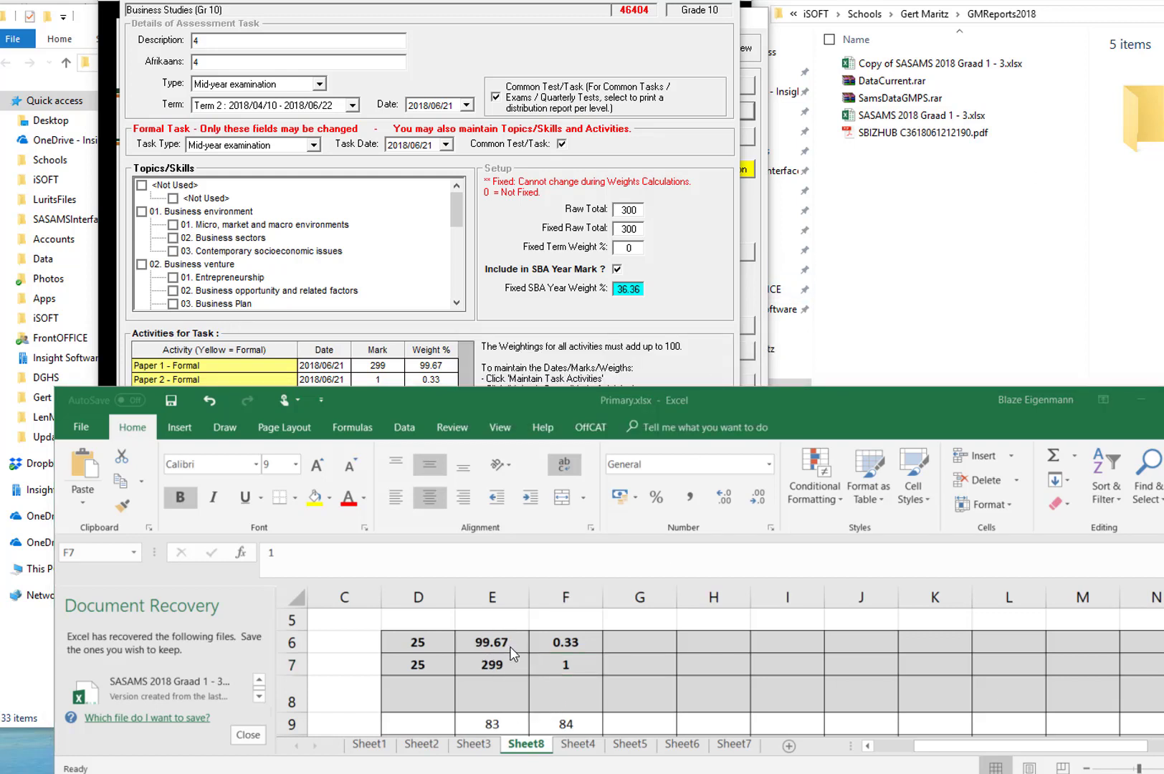
pyautogui.click(502, 723)
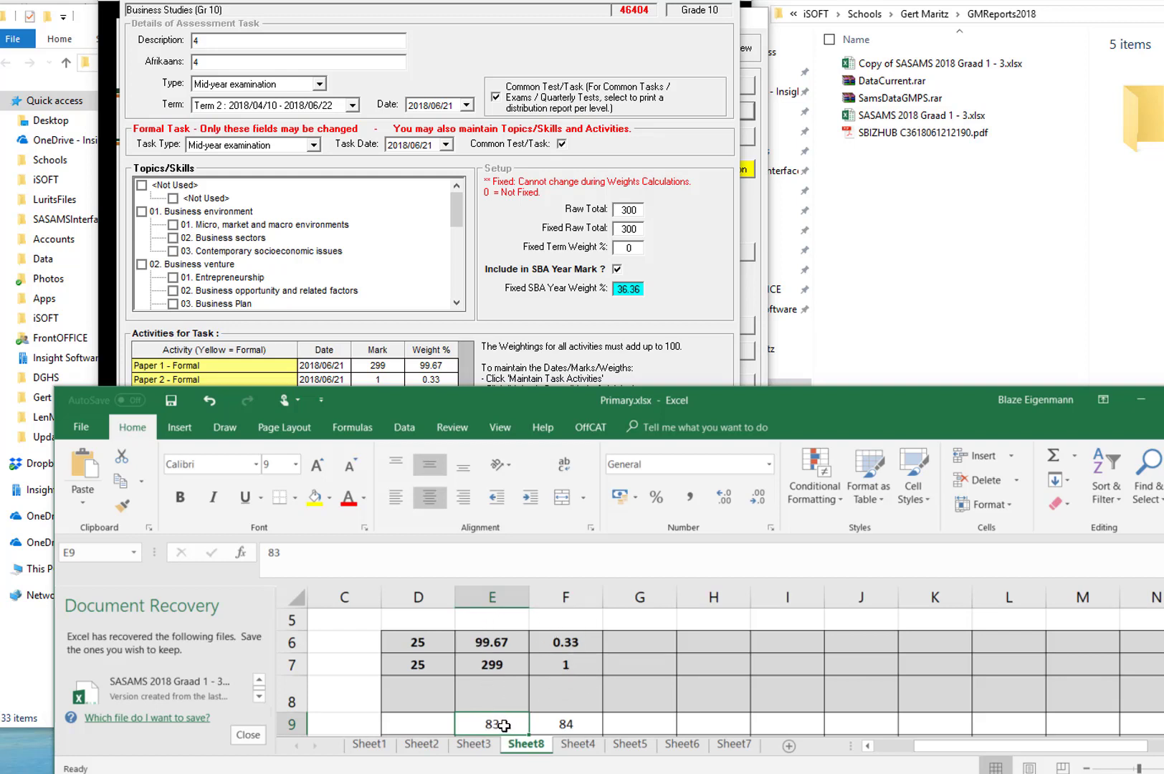
pyautogui.moveTo(502, 724); pyautogui.dragTo(491, 641)
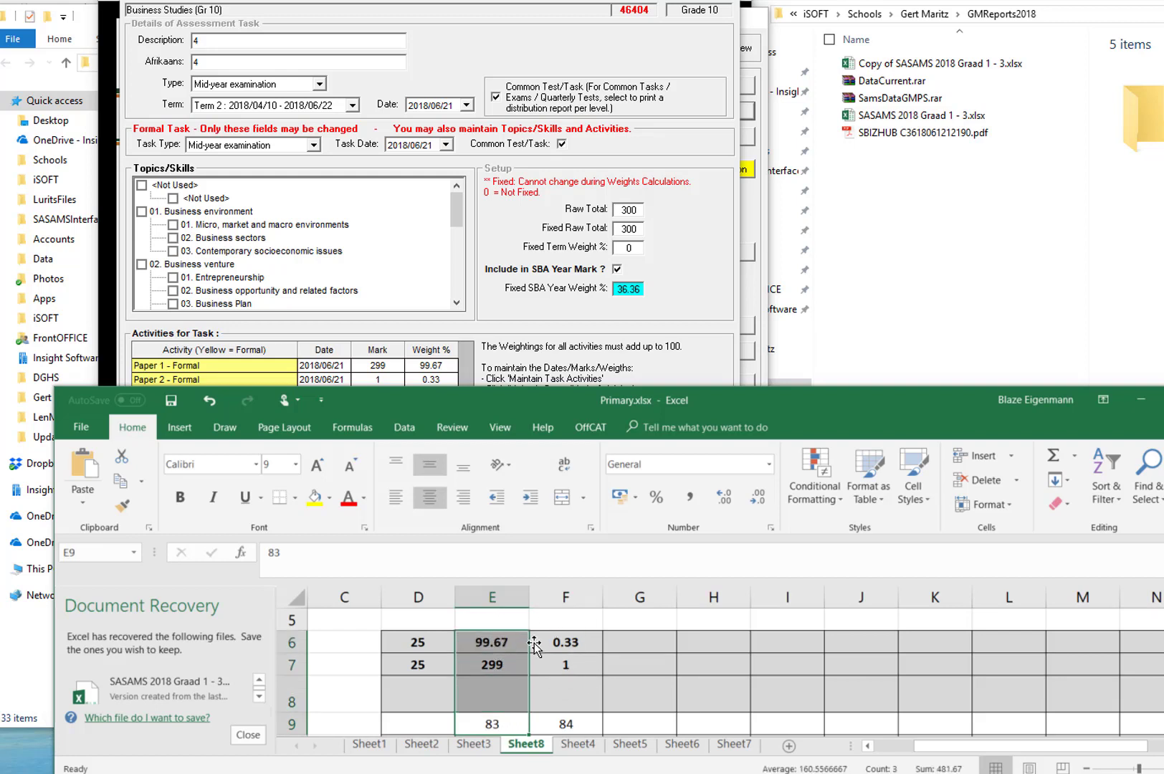
pyautogui.click(525, 643)
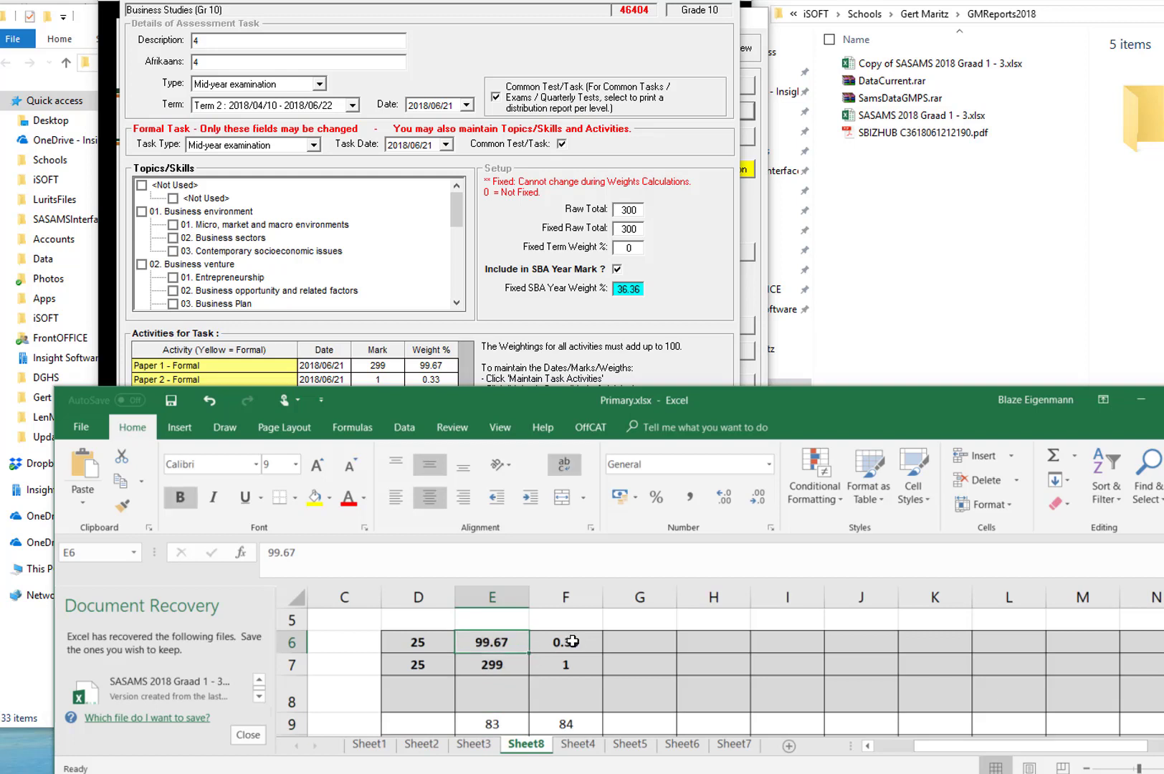
pyautogui.moveTo(572, 641); pyautogui.dragTo(566, 724)
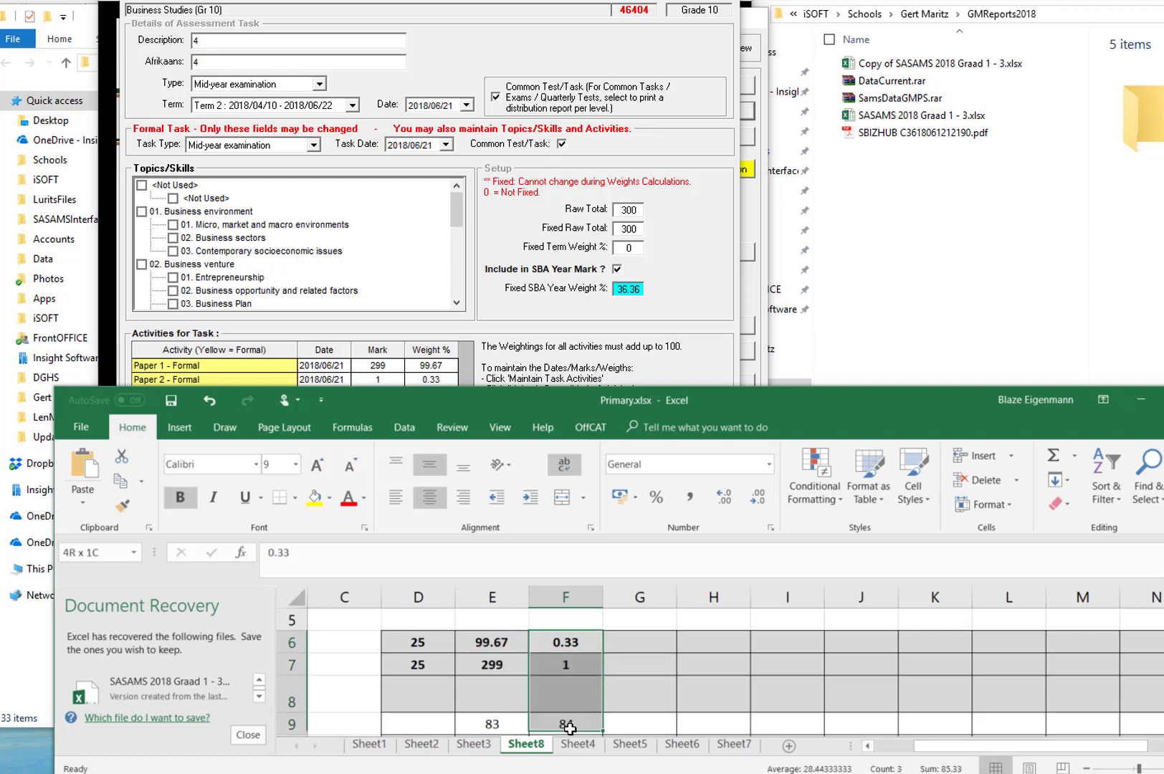
pyautogui.click(580, 637)
# - Enter a learner mark of 1 in each of cells F9, F10 and F11
pyautogui.scroll(-1, 576, 649)
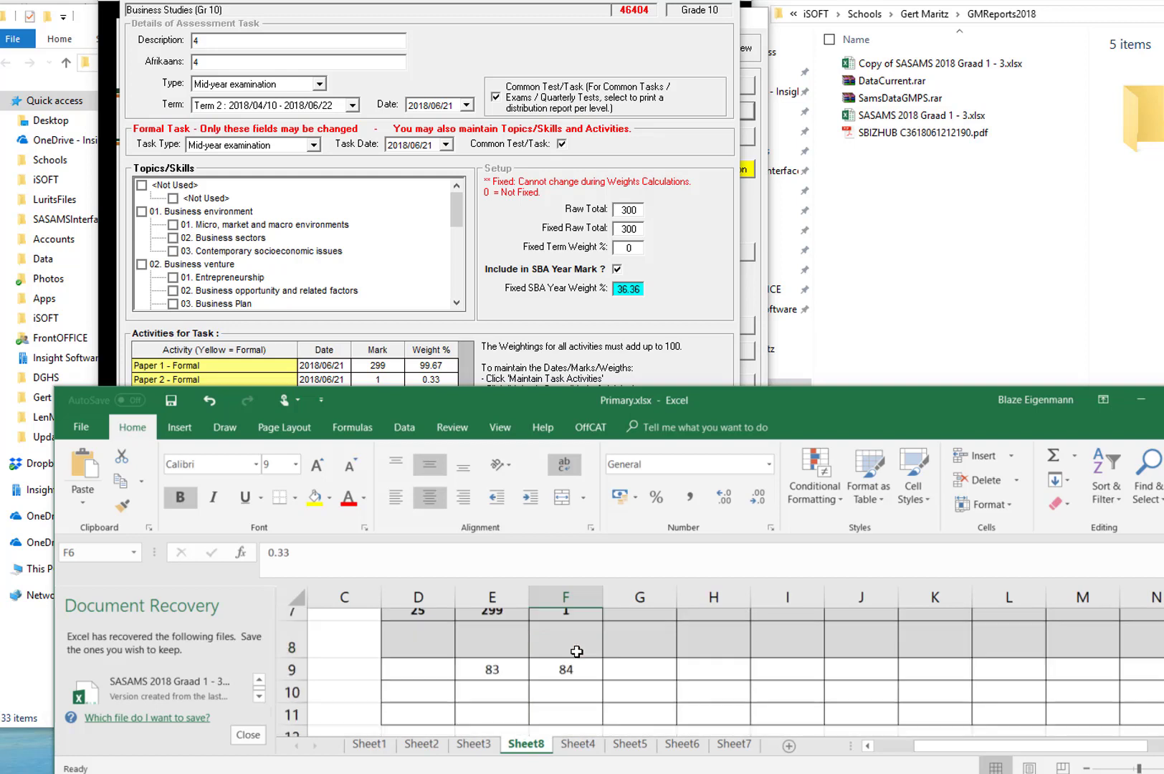
pyautogui.click(574, 657)
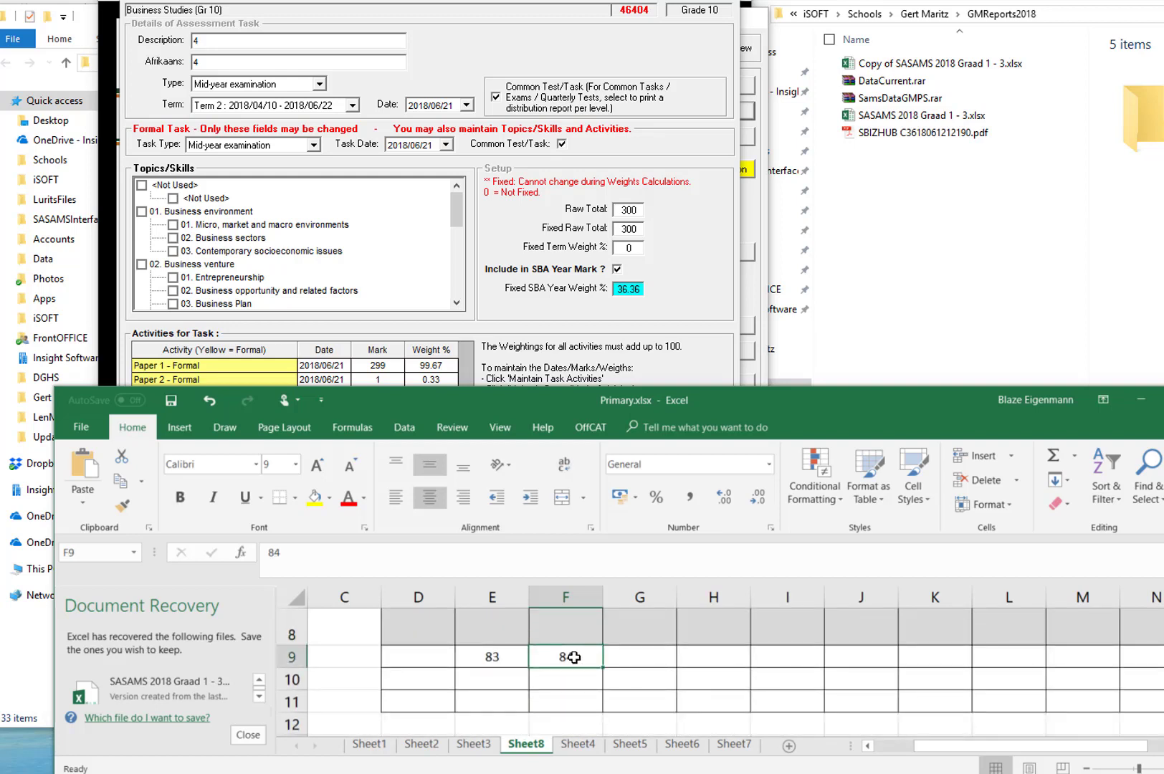
pyautogui.write('1')
pyautogui.press('Return')
pyautogui.write('1')
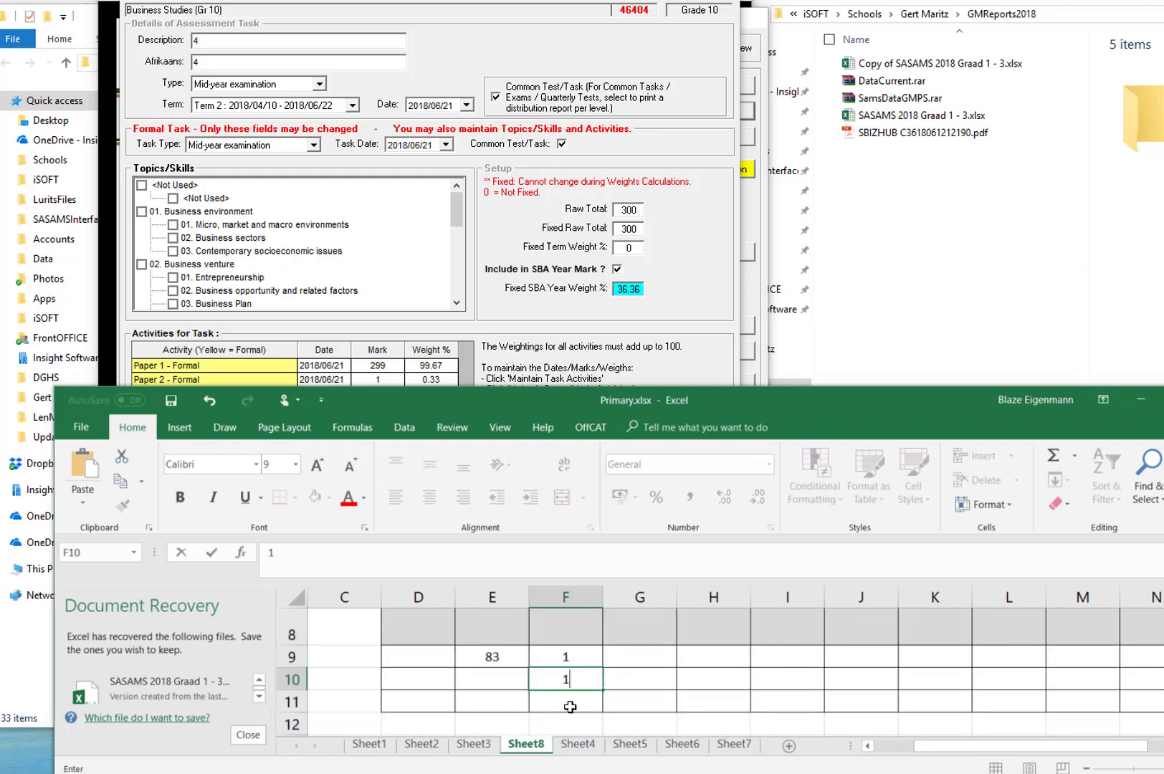
pyautogui.press('Return')
pyautogui.write('1')
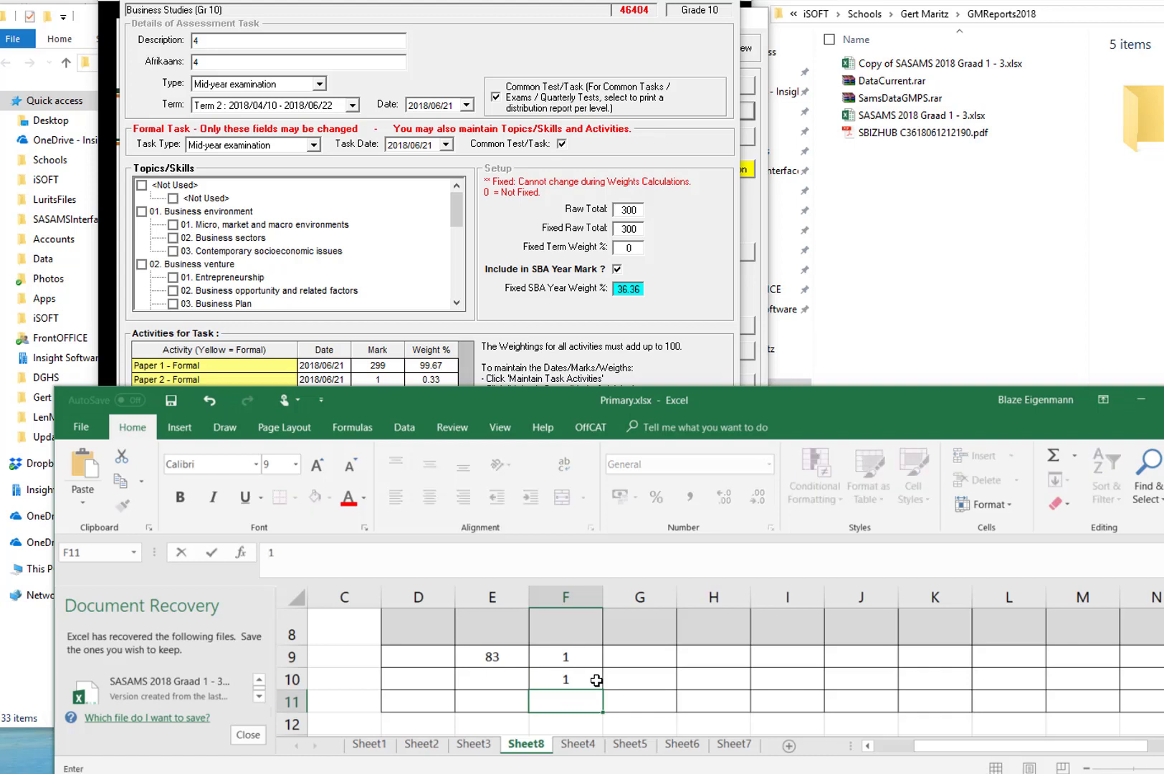
# - Set the learner mark in cell E9 to 199 and save the workbook
pyautogui.scroll(2, 584, 686)
pyautogui.scroll(-1, 584, 687)
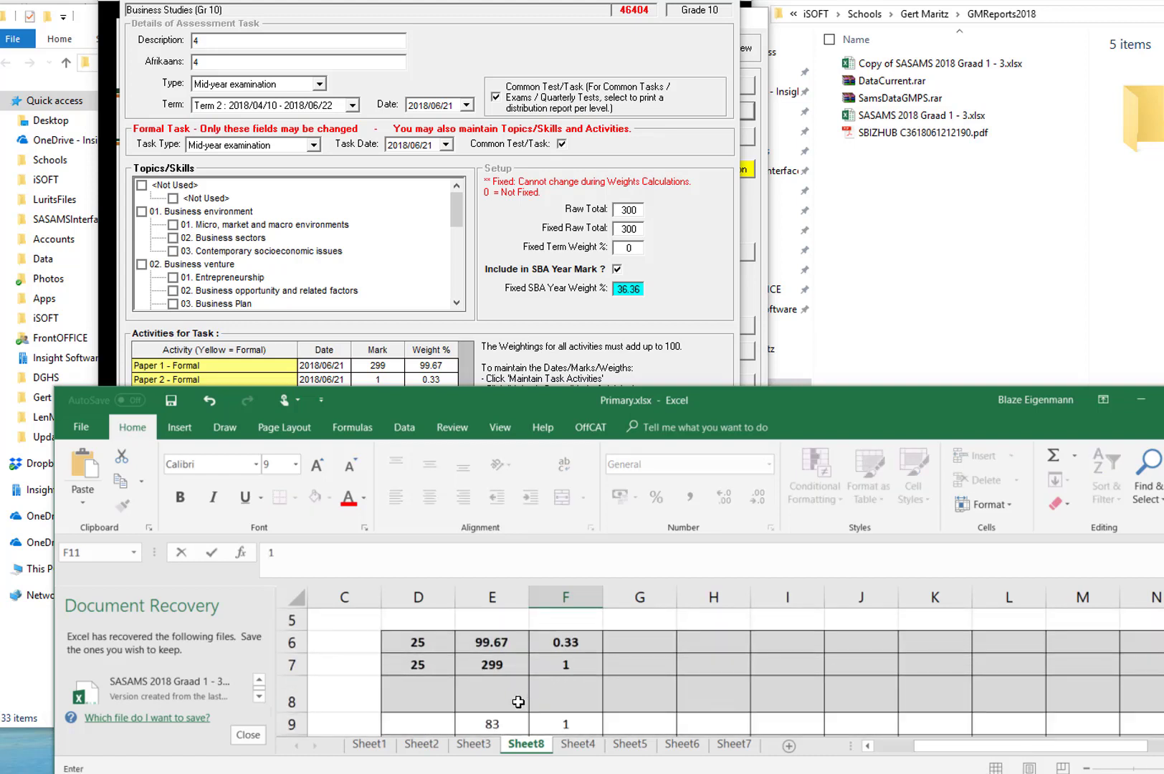
pyautogui.click(498, 723)
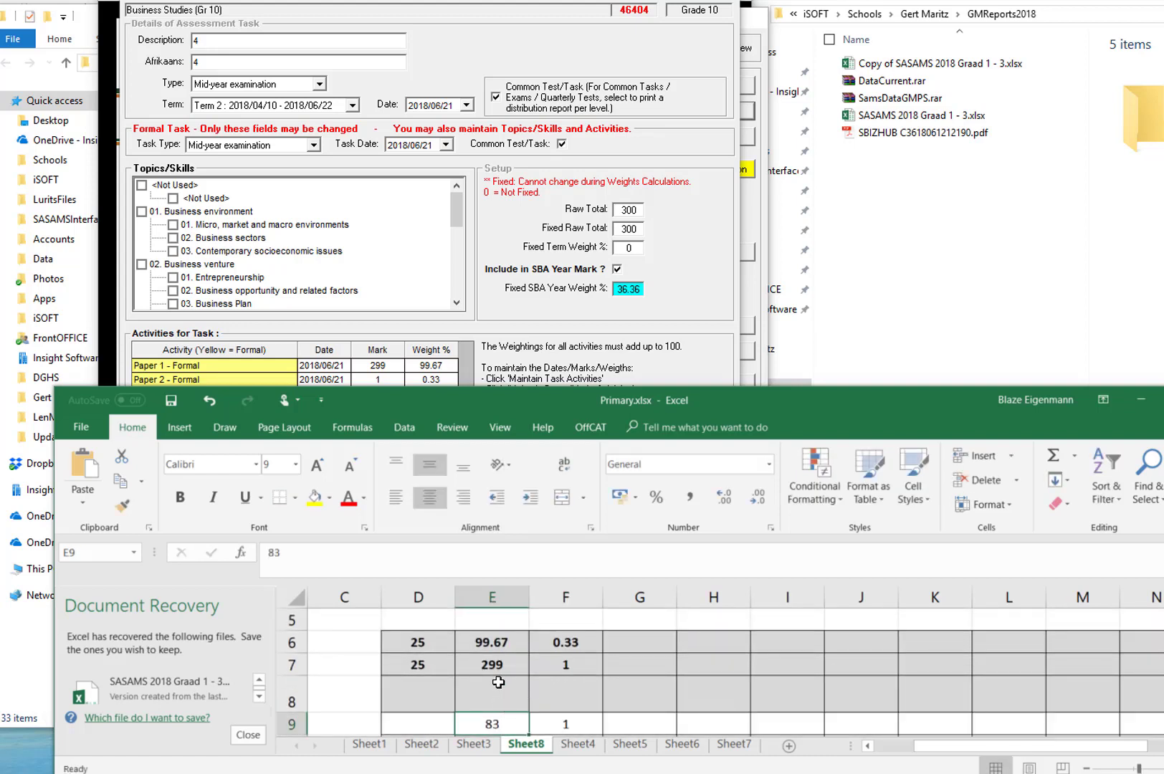
pyautogui.scroll(-2, 504, 696)
pyautogui.scroll(1, 504, 696)
pyautogui.write('199')
pyautogui.scroll(-1, 532, 679)
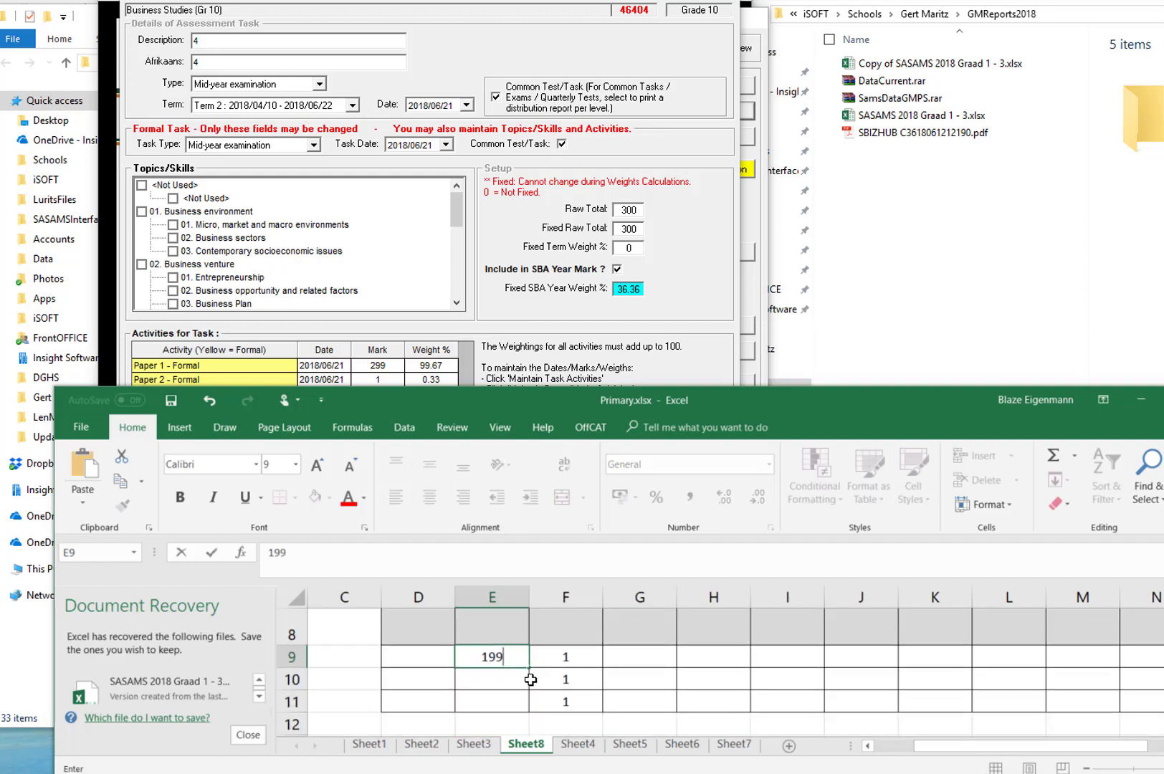
pyautogui.click(566, 664)
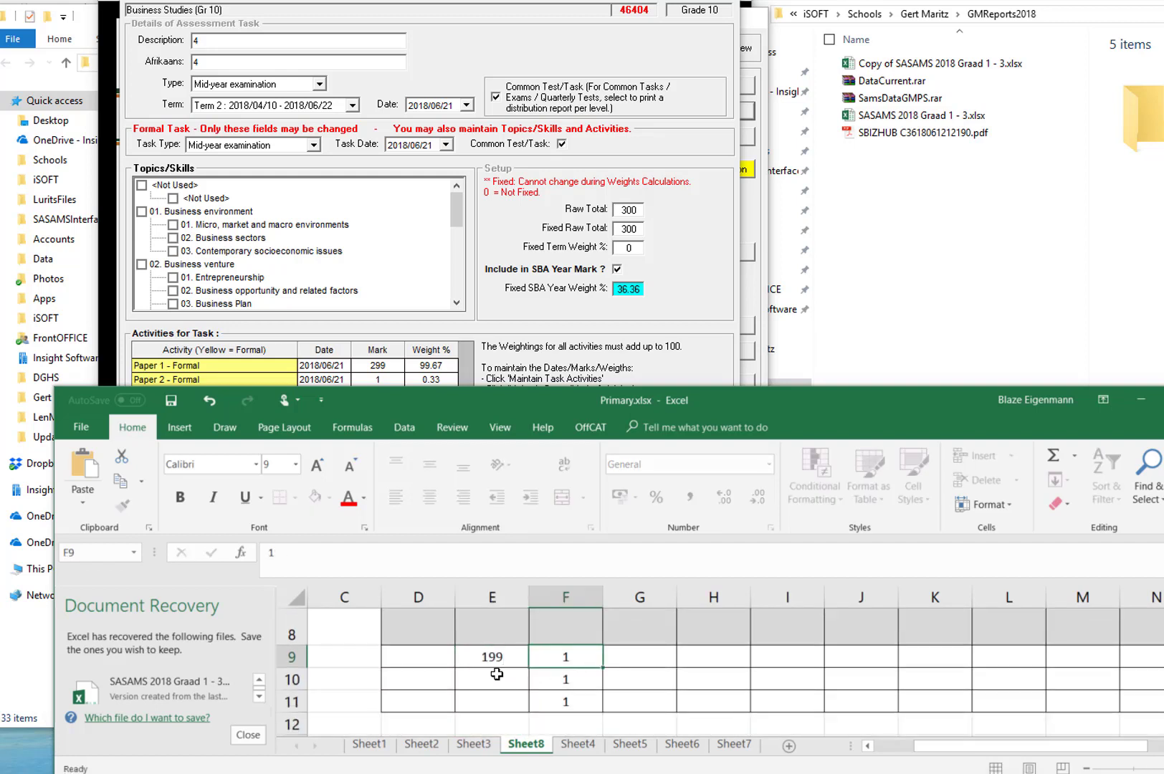
pyautogui.click(497, 678)
pyautogui.scroll(1, 508, 674)
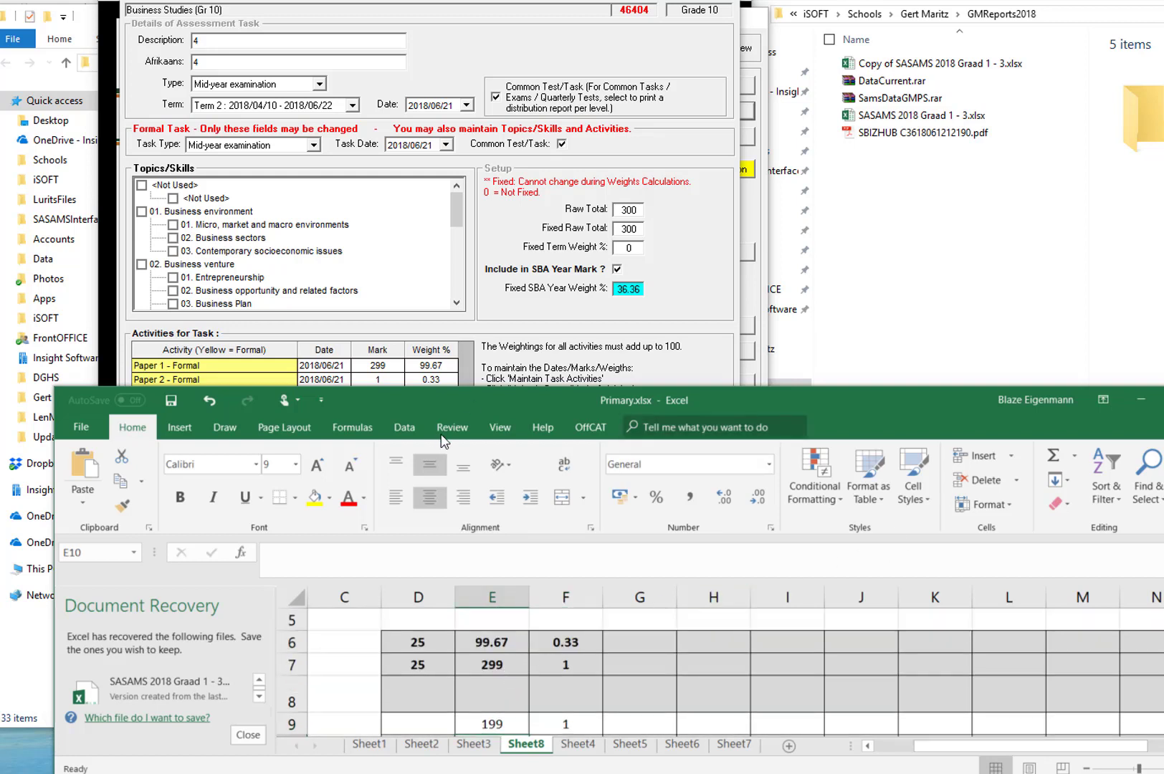
pyautogui.click(170, 399)
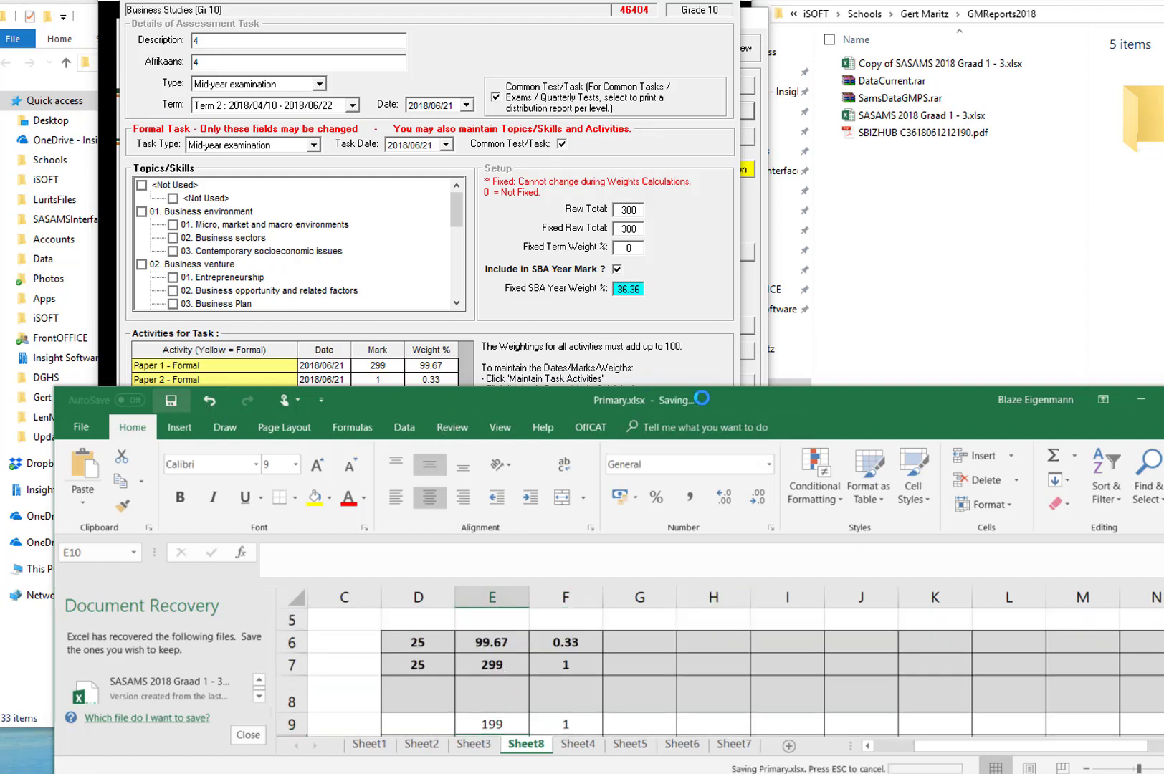